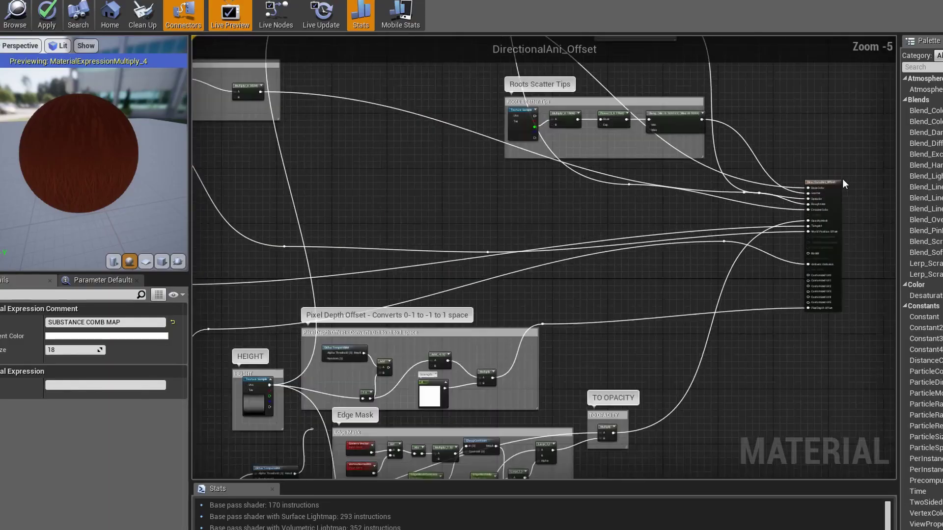
Move the previewed Multiply node slightly upward within the Diffuse group and look over the group's texture chain
{"action": "scroll", "coordinate": [511, 101], "scroll_direction": "up", "scroll_amount": 5}
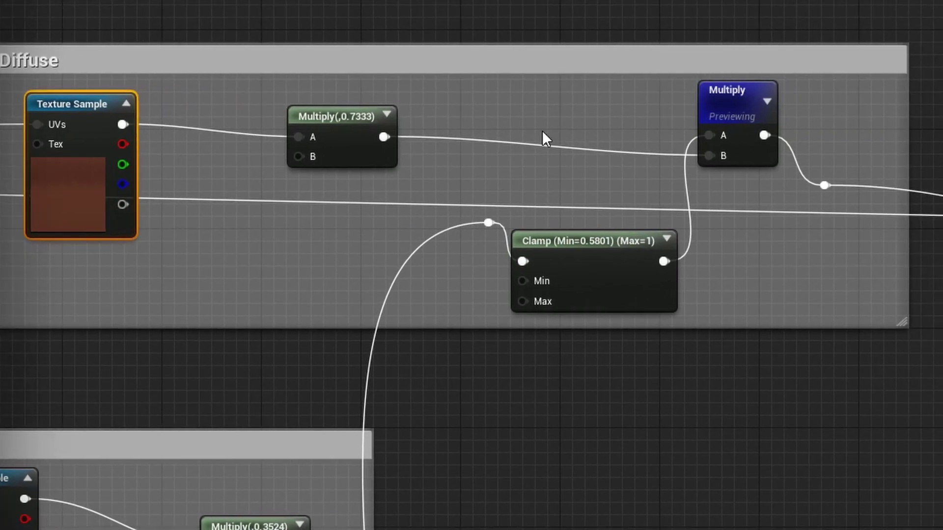
{"action": "left_click_drag", "start_coordinate": [863, 109], "coordinate": [879, 101]}
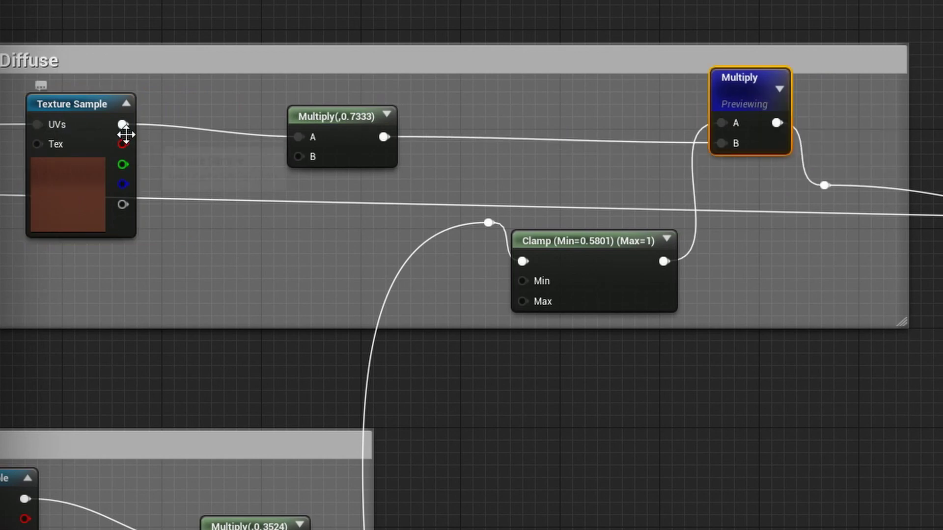
{"action": "scroll", "coordinate": [900, 196], "scroll_direction": "down", "scroll_amount": 4}
{"action": "right_click_drag", "start_coordinate": [909, 205], "coordinate": [774, 180]}
{"action": "scroll", "coordinate": [565, 142], "scroll_direction": "up", "scroll_amount": 5}
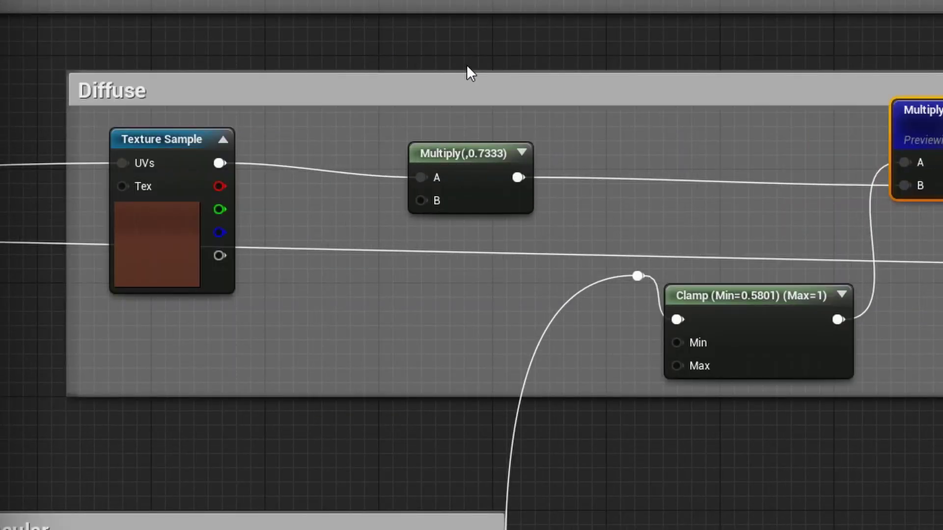
Examine the DirectionalAni_Offset output node's inputs and the Specular and Diffuse groups that feed it
{"action": "scroll", "coordinate": [680, 95], "scroll_direction": "down", "scroll_amount": 5}
{"action": "right_click_drag", "start_coordinate": [923, 118], "coordinate": [389, 1]}
{"action": "right_click_drag", "start_coordinate": [910, 339], "coordinate": [683, 200]}
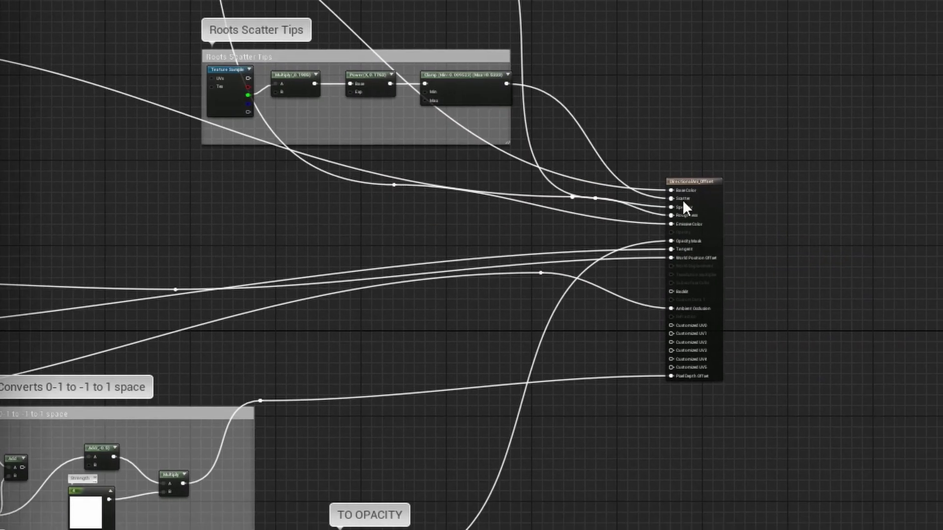
{"action": "scroll", "coordinate": [707, 235], "scroll_direction": "up", "scroll_amount": 5}
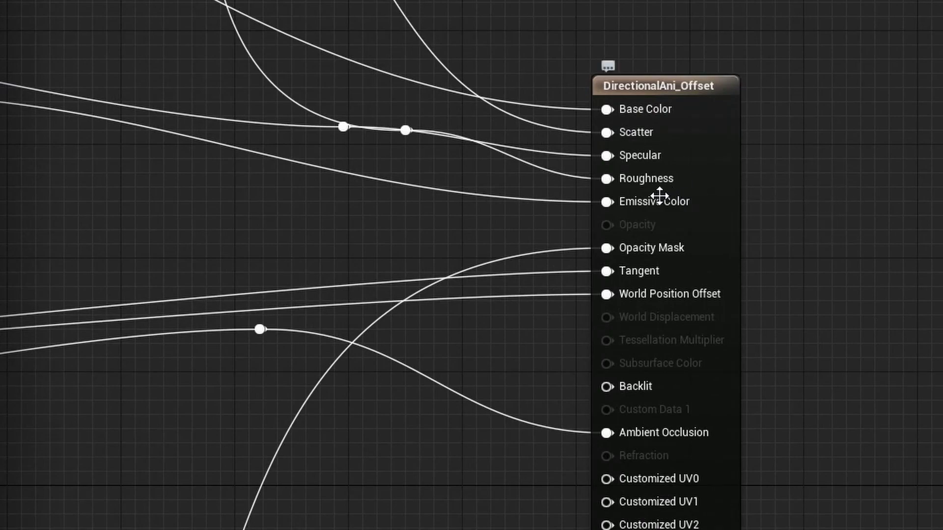
{"action": "scroll", "coordinate": [174, 74], "scroll_direction": "down", "scroll_amount": 3}
{"action": "right_click_drag", "start_coordinate": [175, 73], "coordinate": [798, 232]}
{"action": "scroll", "coordinate": [552, 214], "scroll_direction": "down", "scroll_amount": 4}
{"action": "scroll", "coordinate": [175, 106], "scroll_direction": "up", "scroll_amount": 4}
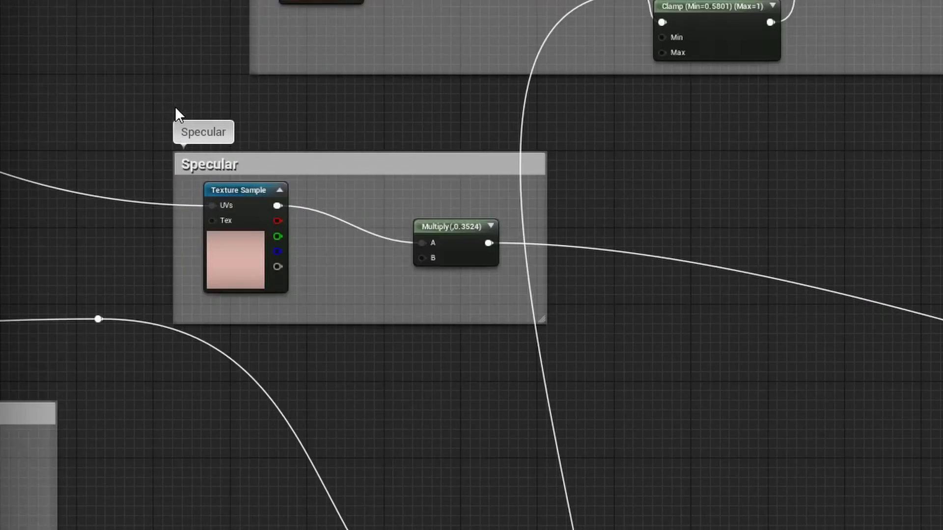
{"action": "right_click_drag", "start_coordinate": [243, 90], "coordinate": [80, 321]}
{"action": "scroll", "coordinate": [135, 216], "scroll_direction": "up", "scroll_amount": 1}
{"action": "scroll", "coordinate": [135, 216], "scroll_direction": "up", "scroll_amount": 1}
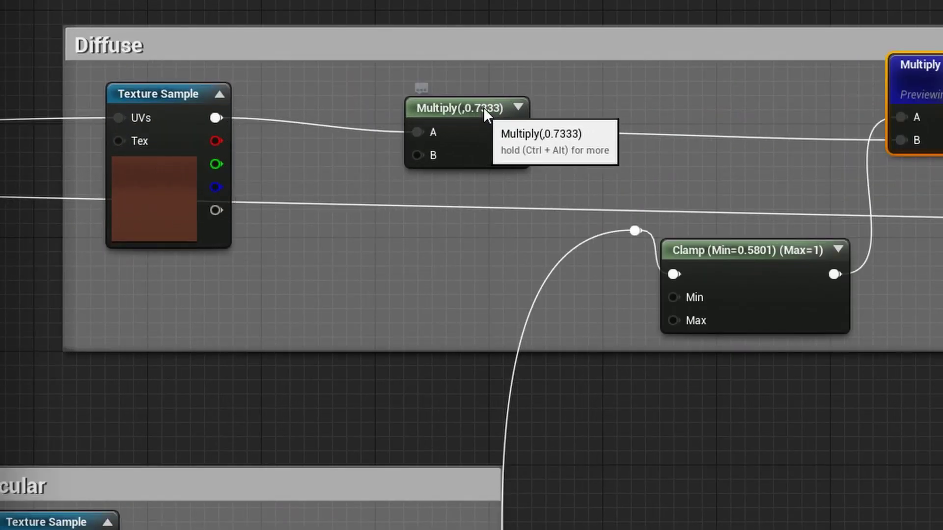
Set Const B of the Multiply node after the Diffuse texture to about 0.7332, and select the group's final Multiply node
{"action": "left_click_drag", "start_coordinate": [483, 107], "coordinate": [522, 98]}
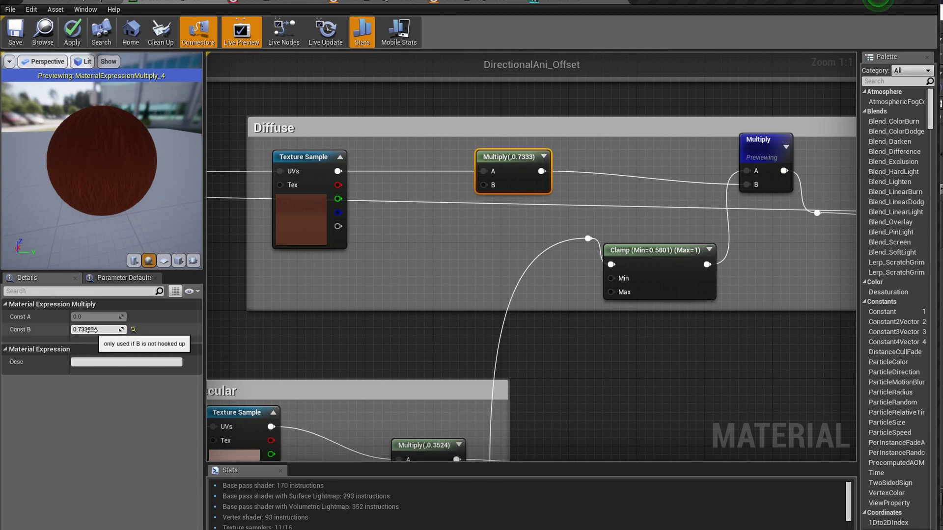
{"action": "left_click_drag", "start_coordinate": [98, 329], "coordinate": [78, 330]}
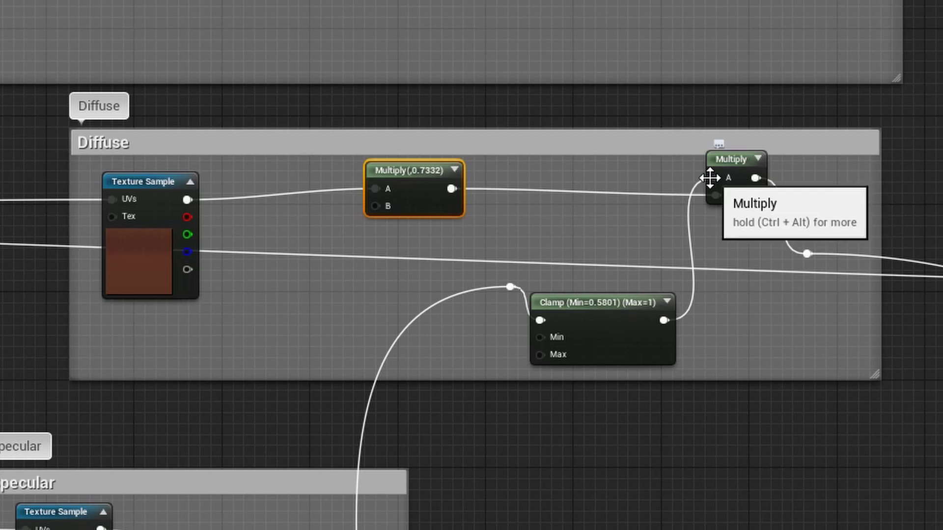
{"action": "left_click_drag", "start_coordinate": [732, 162], "coordinate": [745, 170]}
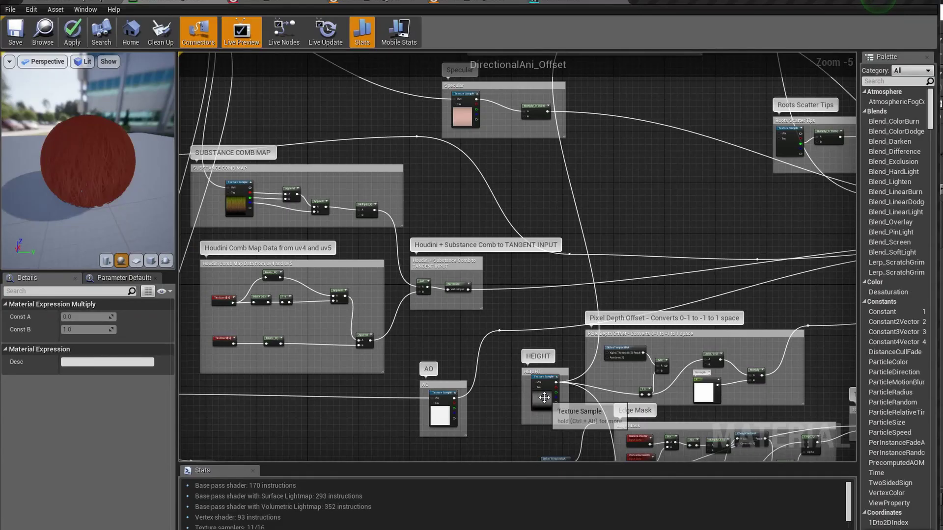
Inspect the HEIGHT texture sample and the Clamp node in the Diffuse group
{"action": "left_click", "coordinate": [544, 398]}
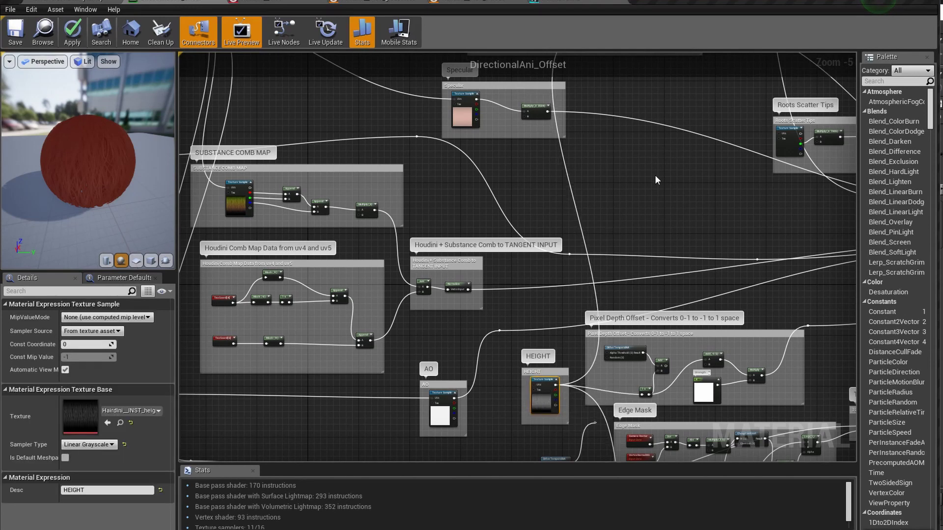
{"action": "right_click_drag", "start_coordinate": [657, 180], "coordinate": [637, 330]}
{"action": "scroll", "coordinate": [632, 173], "scroll_direction": "up", "scroll_amount": 4}
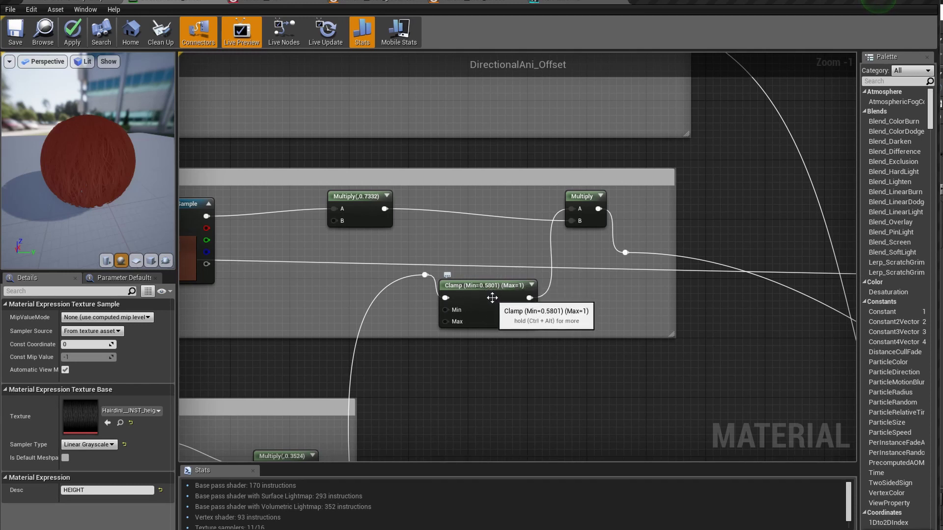
{"action": "left_click", "coordinate": [489, 289]}
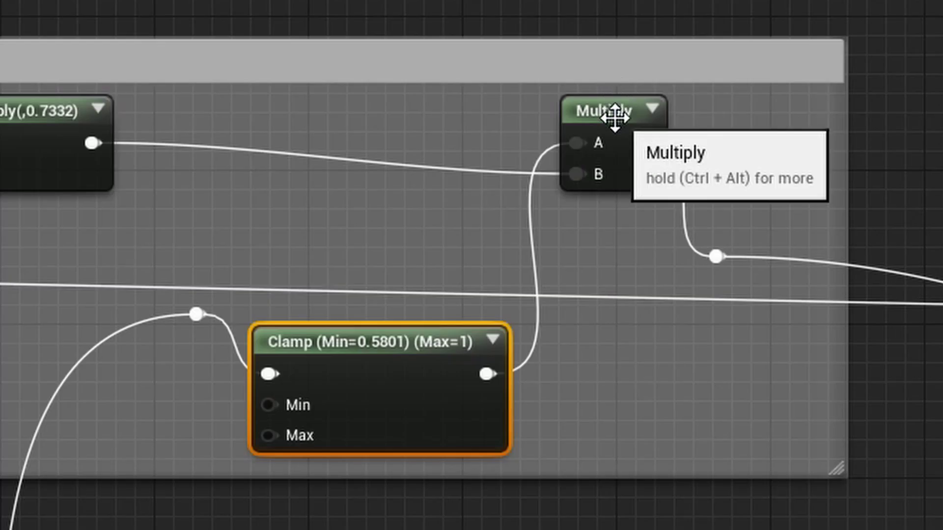
Preview the Diffuse group's final Multiply node and inspect the hair up close in the level viewport
{"action": "left_click", "coordinate": [586, 199]}
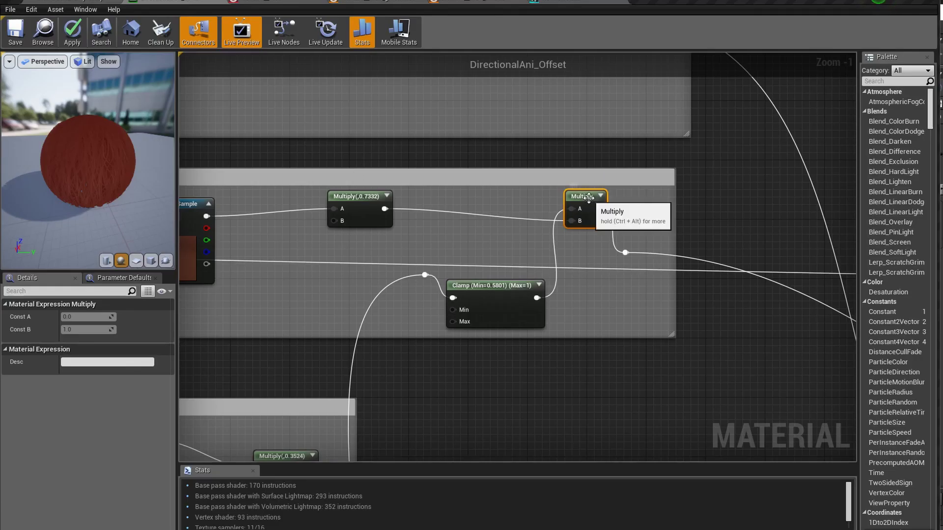
{"action": "right_click", "coordinate": [588, 197]}
{"action": "left_click", "coordinate": [600, 203]}
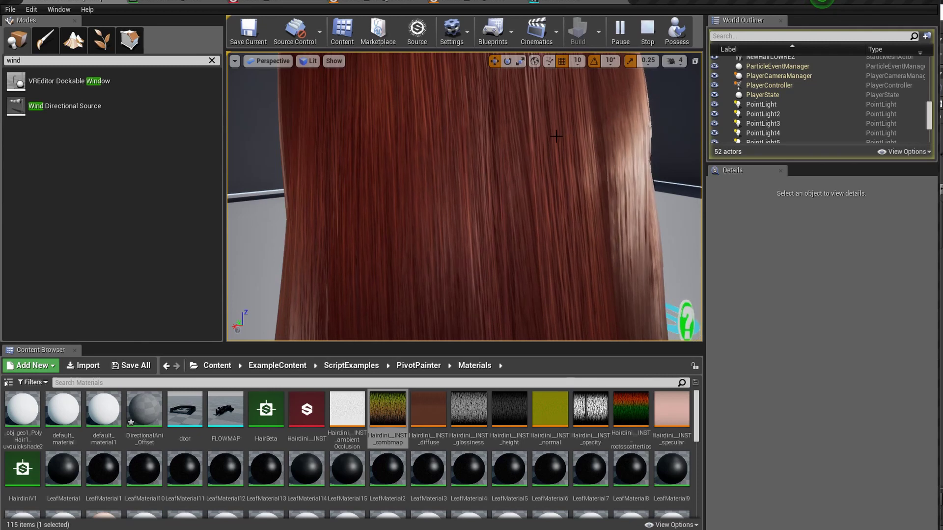
{"action": "right_click_drag", "start_coordinate": [548, 131], "coordinate": [525, 132]}
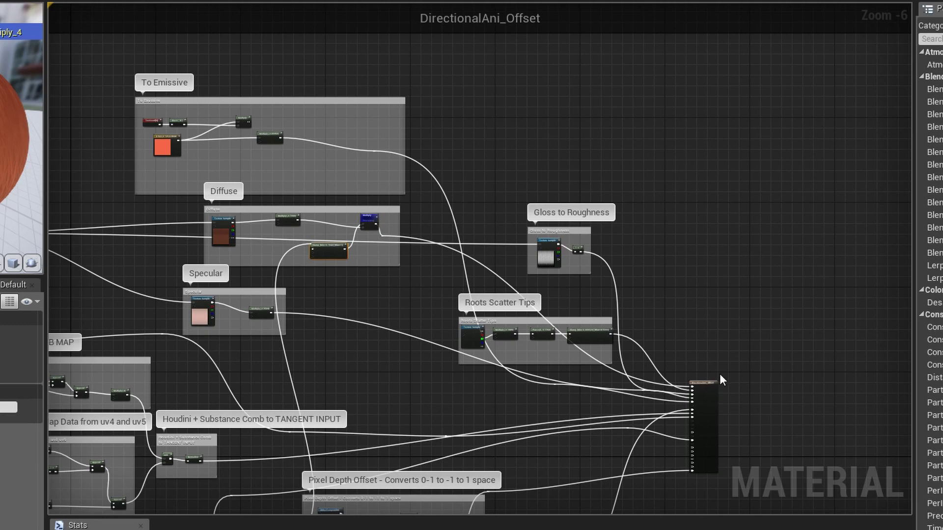
Examine the Roots Scatter Tips node chain and its connection to the output node's Scatter input
{"action": "scroll", "coordinate": [707, 388], "scroll_direction": "up", "scroll_amount": 5}
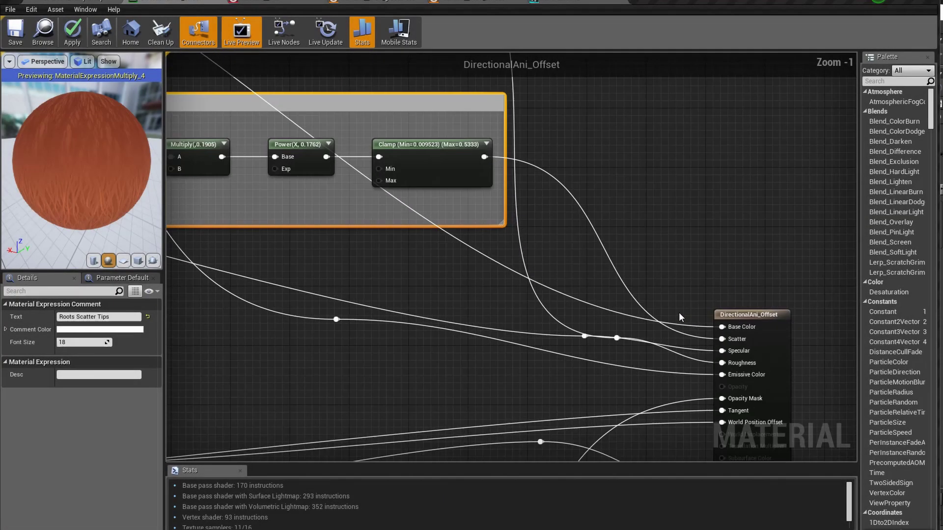
{"action": "scroll", "coordinate": [746, 349], "scroll_direction": "up", "scroll_amount": 1}
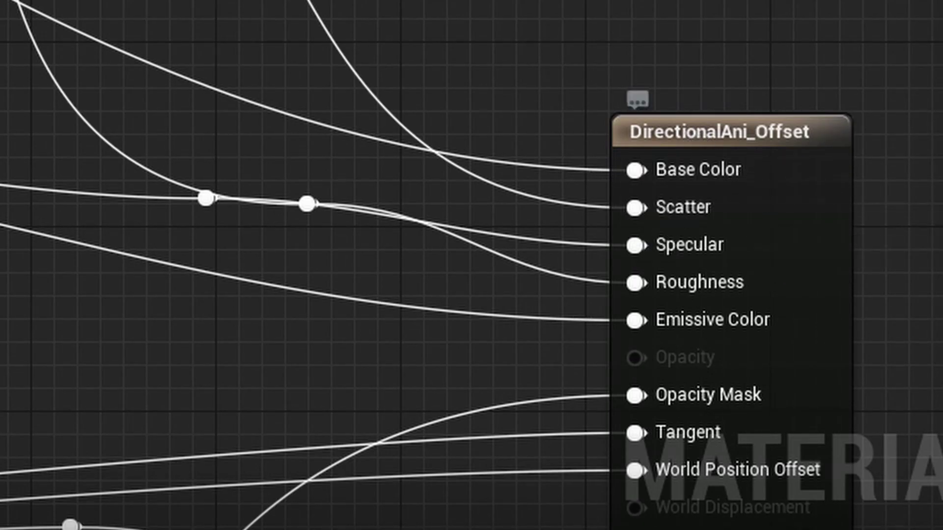
{"action": "scroll", "coordinate": [472, 265], "scroll_direction": "down", "scroll_amount": 2}
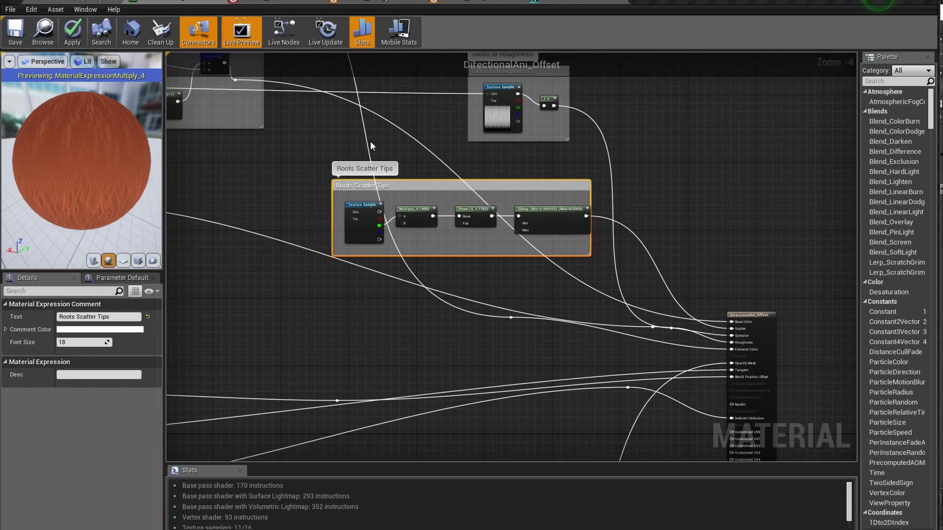
{"action": "scroll", "coordinate": [373, 184], "scroll_direction": "up", "scroll_amount": 3}
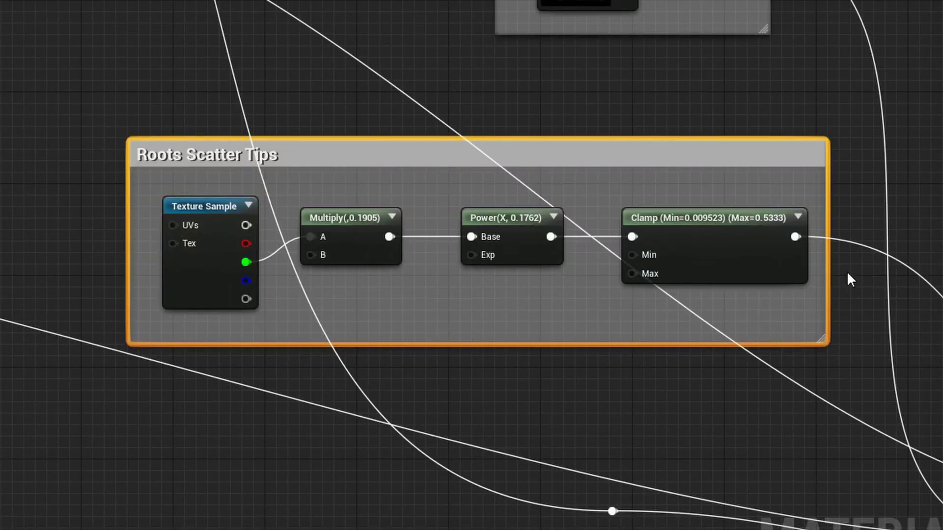
{"action": "right_click_drag", "start_coordinate": [848, 273], "coordinate": [718, 153]}
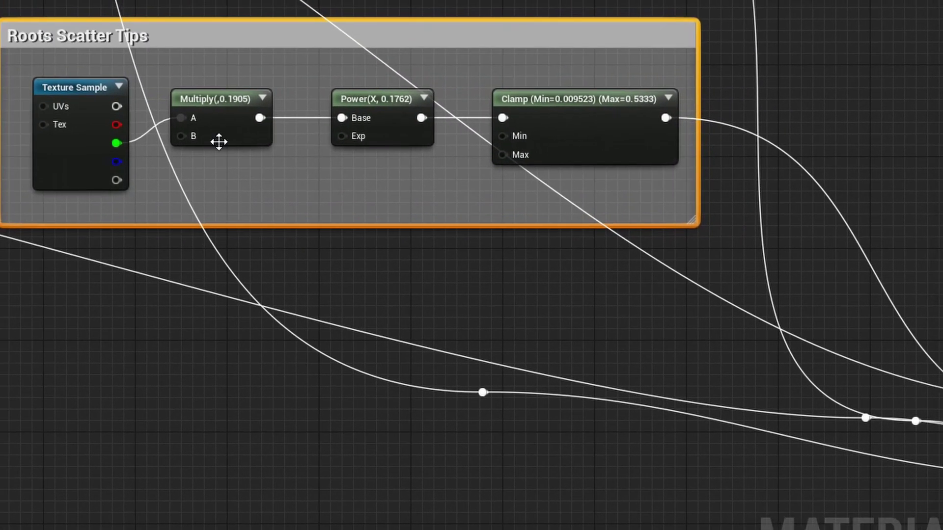
{"action": "right_click_drag", "start_coordinate": [663, 249], "coordinate": [187, 86]}
{"action": "scroll", "coordinate": [676, 283], "scroll_direction": "up", "scroll_amount": 1}
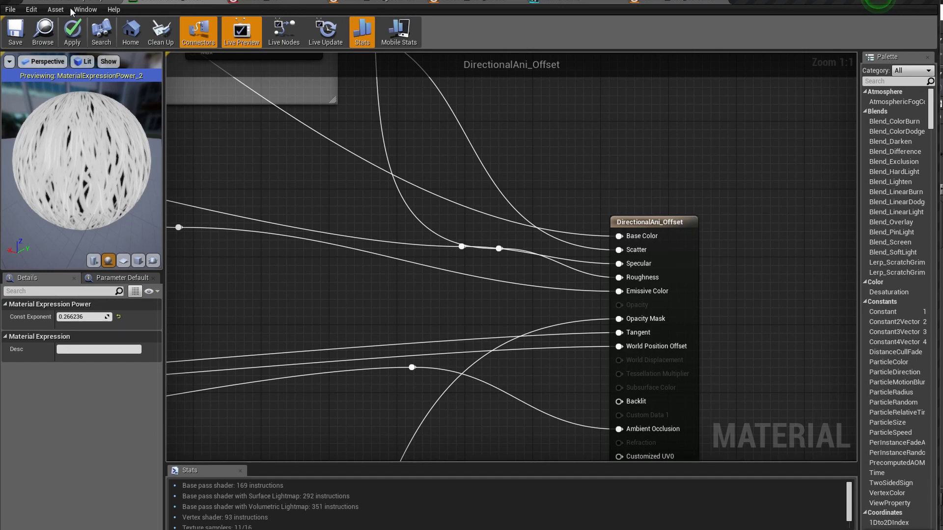
Switch to the level viewport and inspect the scatter effect on the hair
{"action": "left_click", "coordinate": [109, 2]}
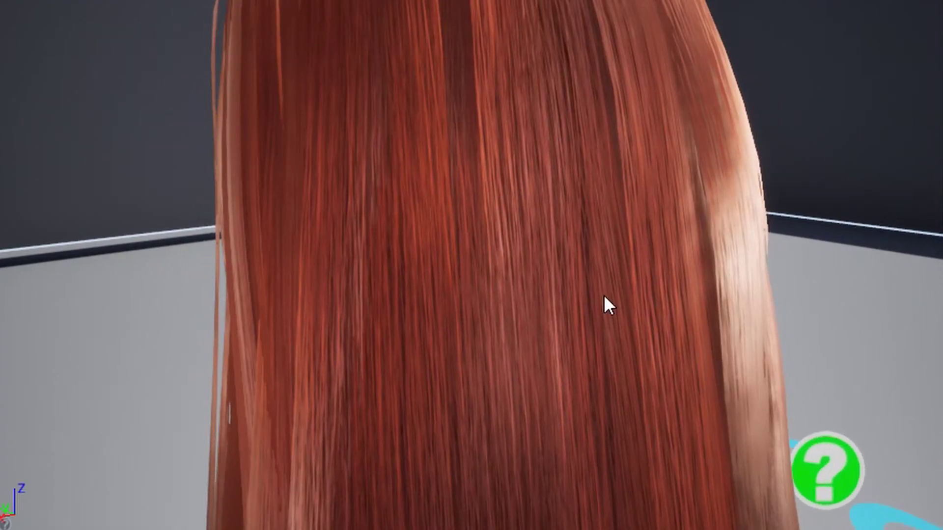
{"action": "left_click", "coordinate": [603, 294]}
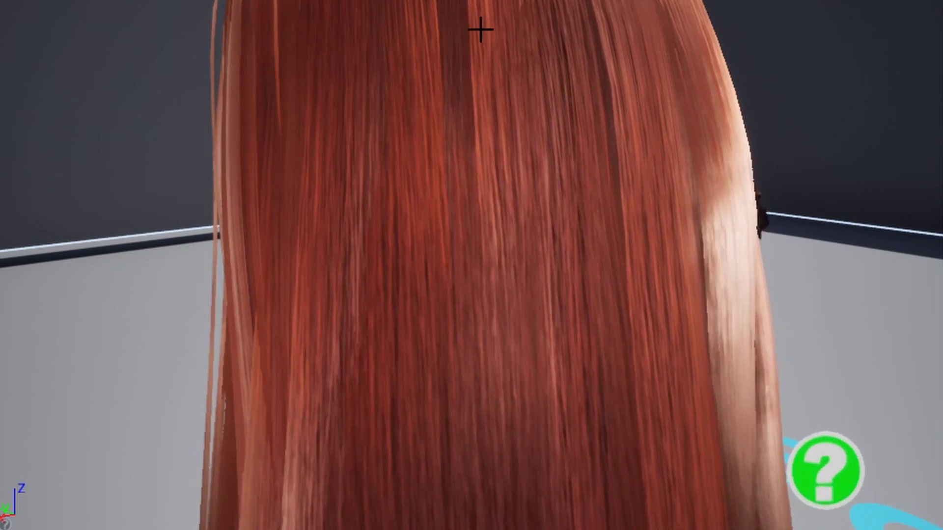
{"action": "middle_click_drag", "start_coordinate": [480, 29], "coordinate": [606, 67]}
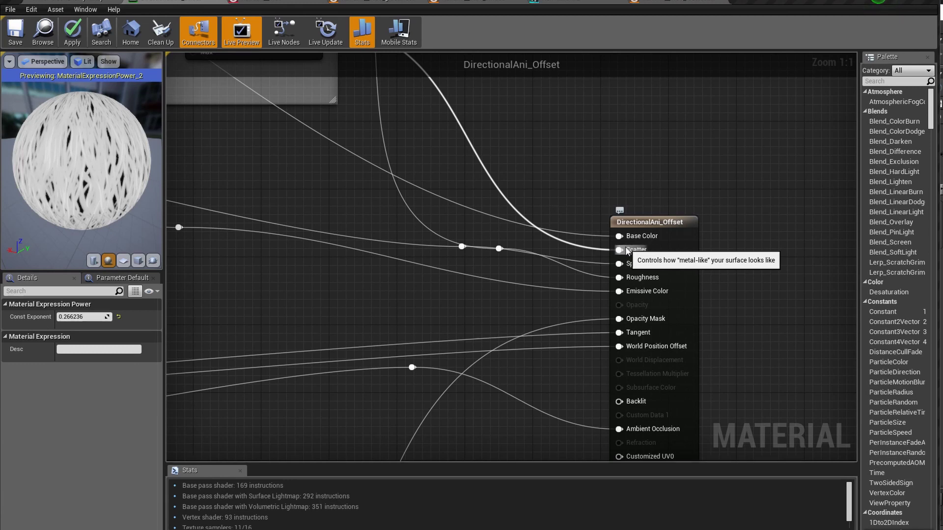
Check the Scatter input in the material graph, and open the Hairdini__INST_rootsscattertips texture to examine its color masks
{"action": "scroll", "coordinate": [561, 133], "scroll_direction": "down", "scroll_amount": 2}
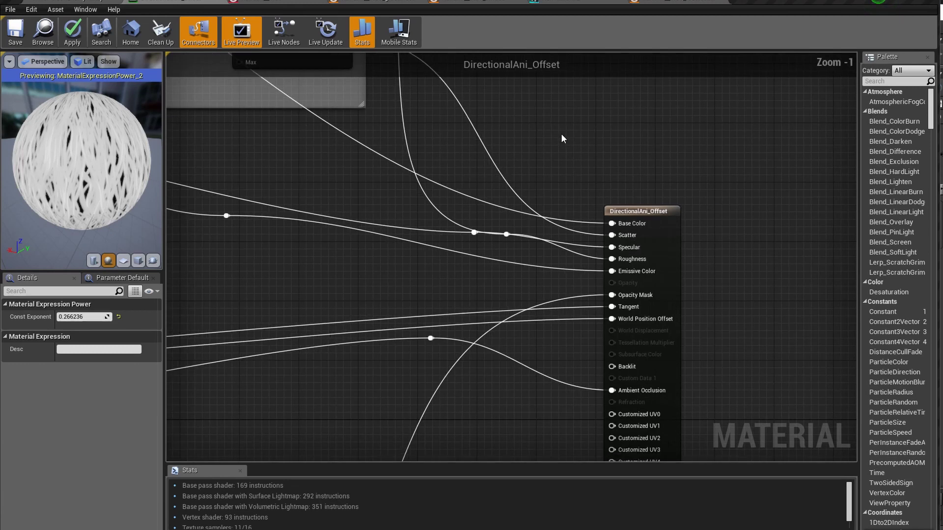
{"action": "right_click_drag", "start_coordinate": [550, 122], "coordinate": [636, 187]}
{"action": "right_click_drag", "start_coordinate": [580, 152], "coordinate": [708, 214]}
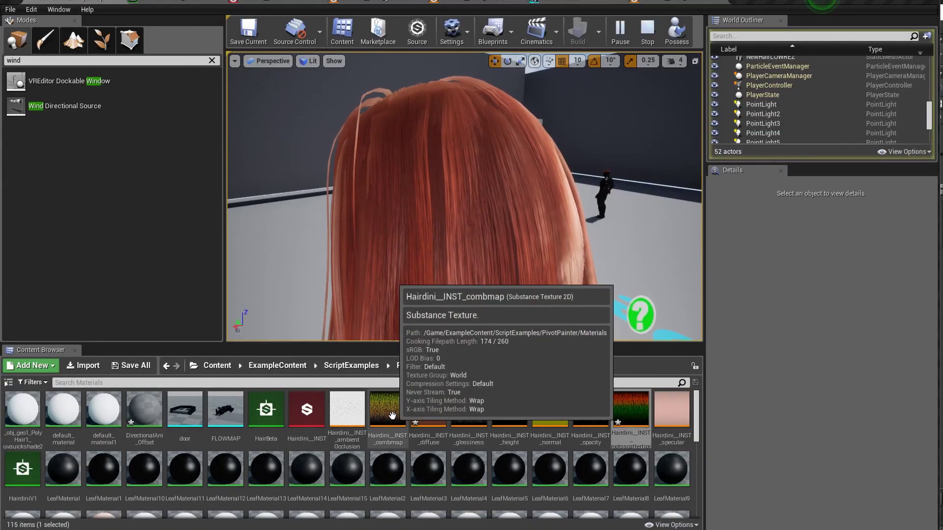
{"action": "double_click", "coordinate": [630, 409]}
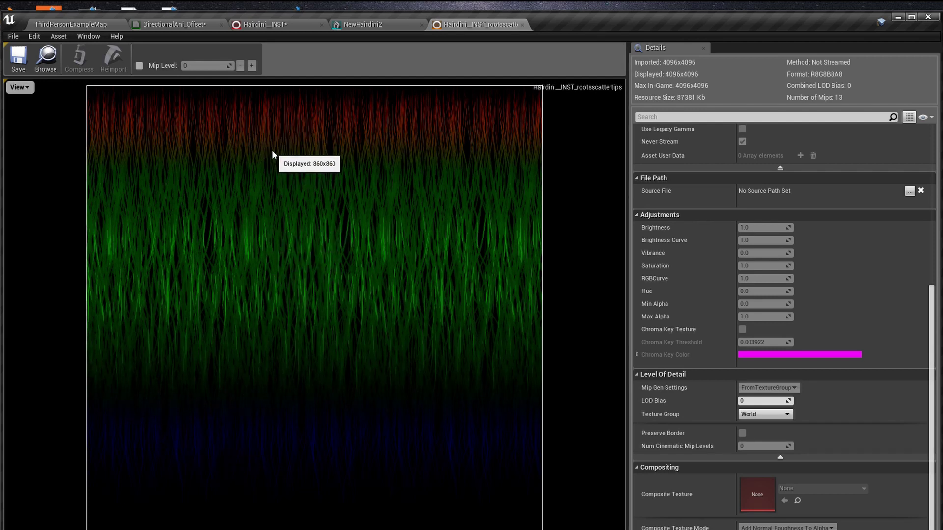
Return to the DirectionalAni_Offset graph and move the Power node closer to the Texture Sample in the Roots Scatter Tips group
{"action": "left_click", "coordinate": [175, 24]}
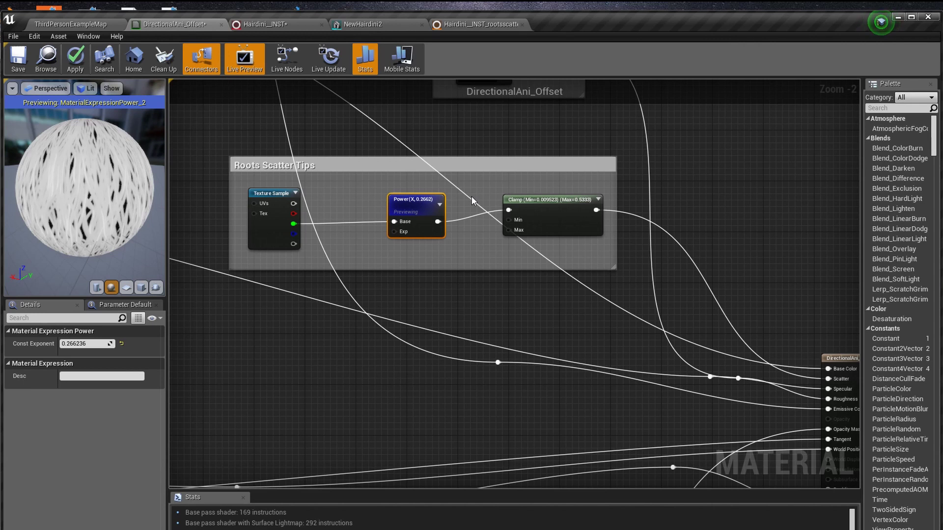
{"action": "left_click", "coordinate": [271, 224]}
{"action": "scroll", "coordinate": [271, 224], "scroll_direction": "up", "scroll_amount": 2}
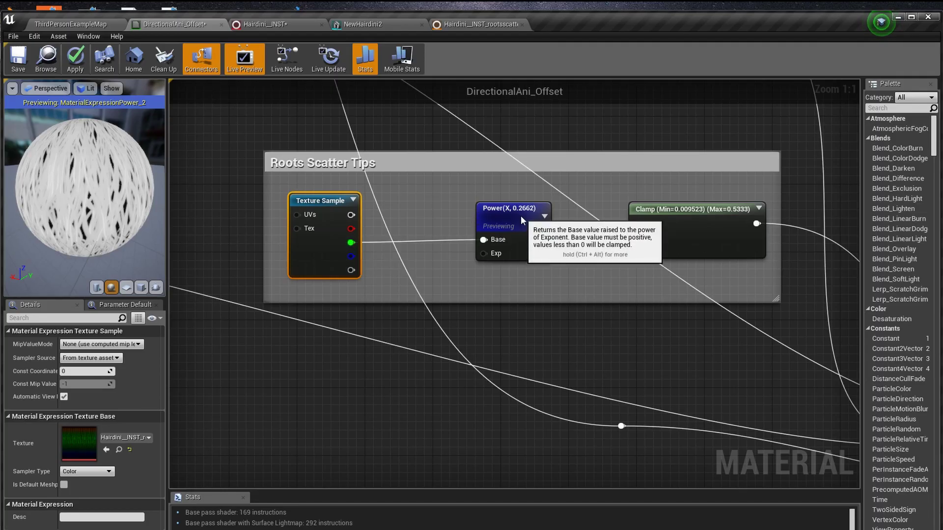
{"action": "left_click_drag", "start_coordinate": [522, 219], "coordinate": [480, 220]}
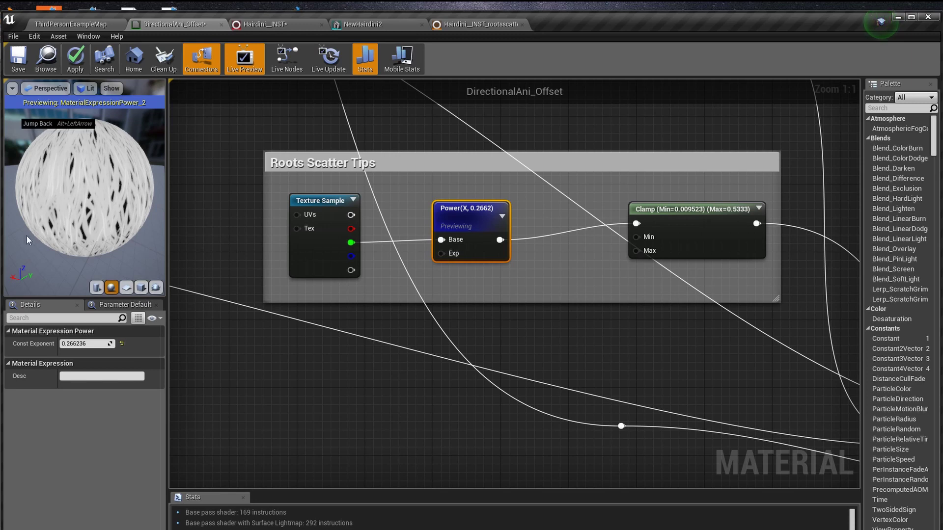
Set the Roots Scatter Tips Power node's Const Exponent to about 0.352 and reopen the Hairdini__INST parameters
{"action": "left_click", "coordinate": [282, 23]}
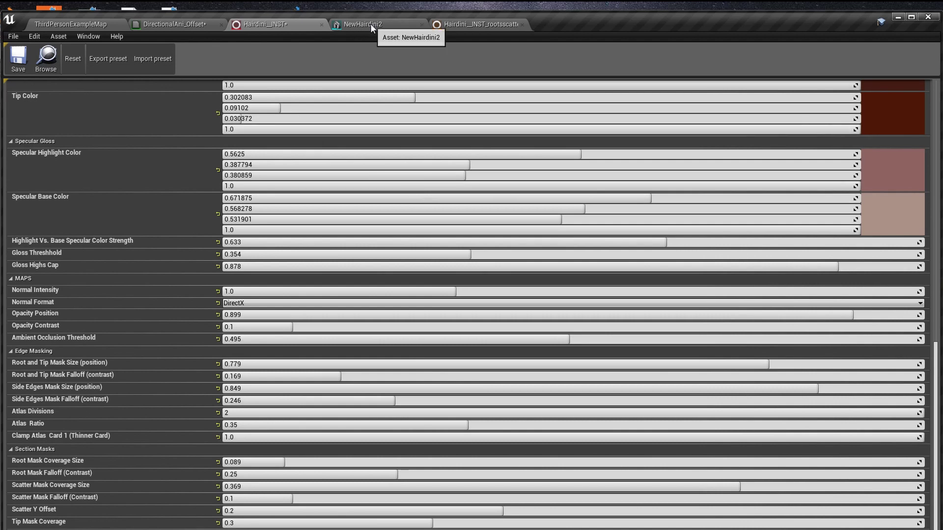
{"action": "left_click", "coordinate": [172, 24]}
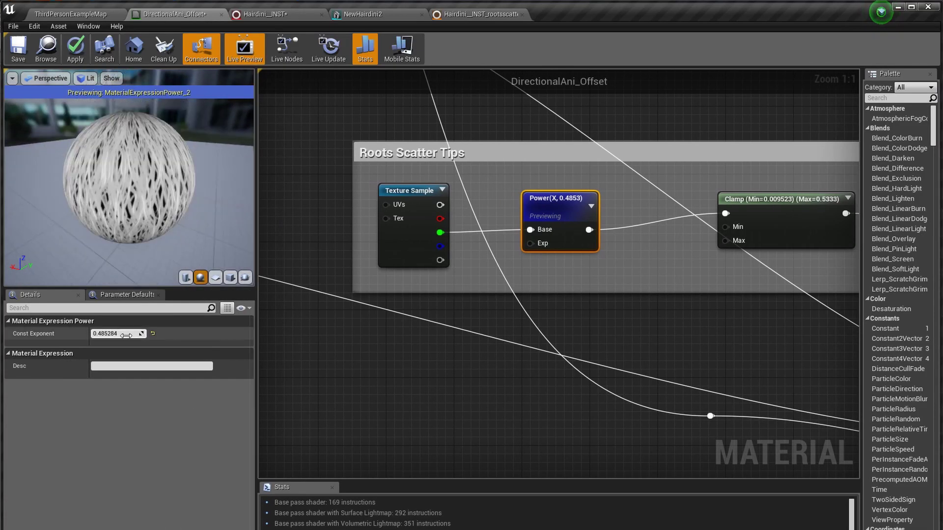
{"action": "left_click_drag", "start_coordinate": [126, 336], "coordinate": [122, 334]}
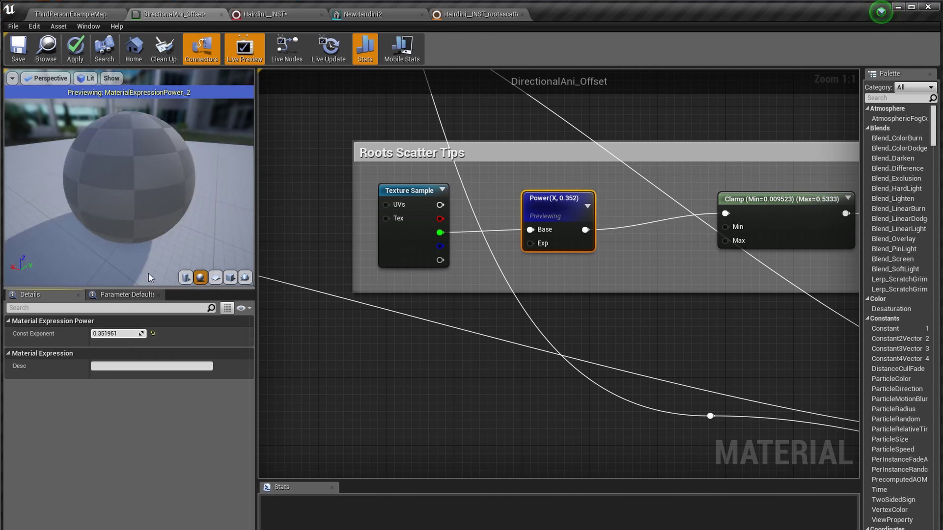
{"action": "left_click", "coordinate": [272, 15]}
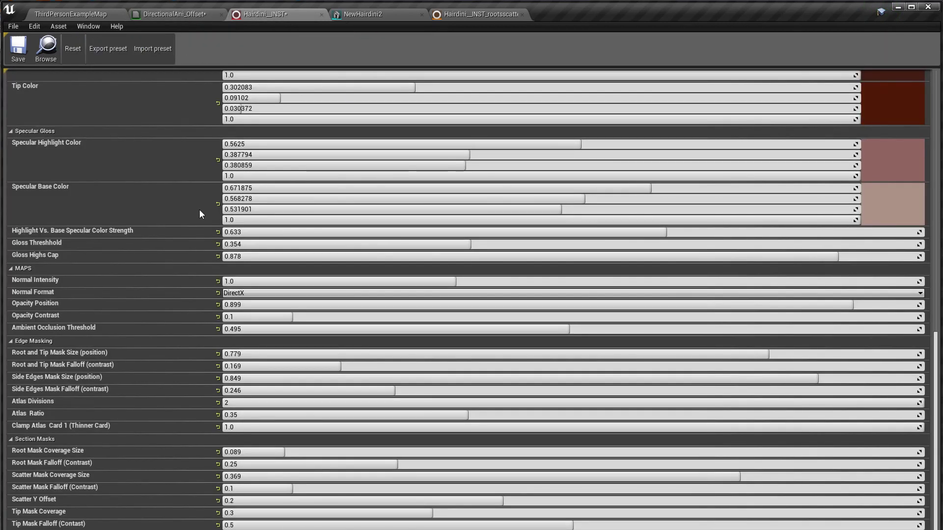
Return to the DirectionalAni_Offset graph and shift the Power and Clamp nodes closer to the Texture Sample in the Roots Scatter Tips group
{"action": "left_click", "coordinate": [170, 15]}
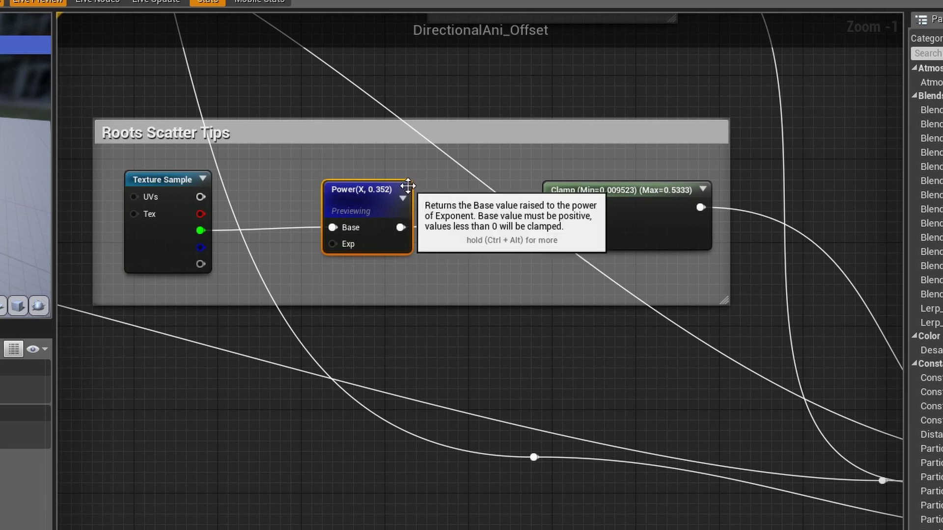
{"action": "mouse_move", "coordinate": [366, 190]}
{"action": "left_mouse_down"}
{"action": "mouse_move", "coordinate": [322, 185]}
{"action": "mouse_move", "coordinate": [350, 190]}
{"action": "left_mouse_up"}
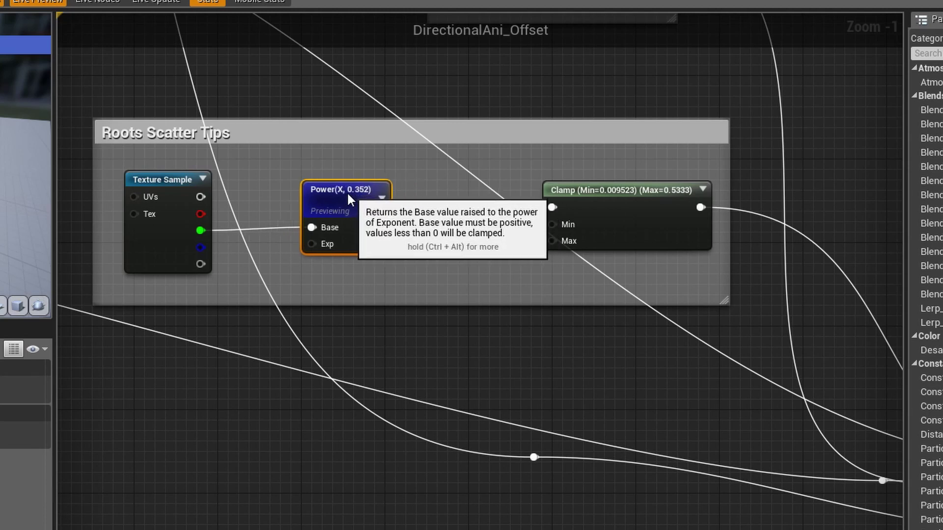
{"action": "right_click_drag", "start_coordinate": [550, 157], "coordinate": [429, 160]}
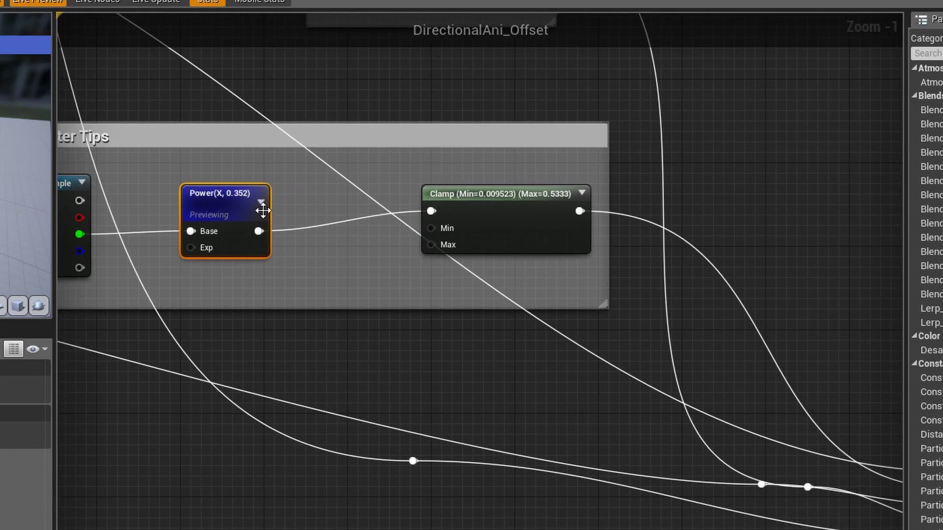
{"action": "left_click_drag", "start_coordinate": [504, 194], "coordinate": [462, 204]}
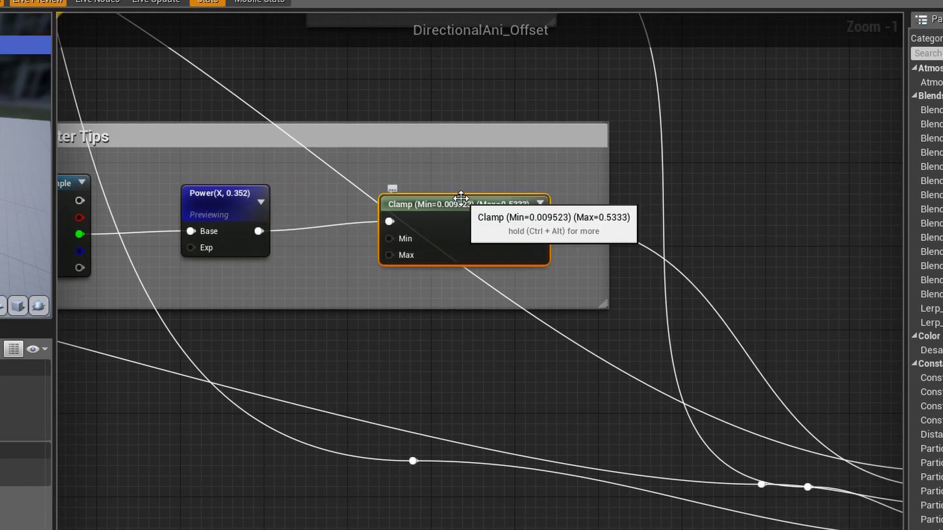
Preview the Roots Scatter Tips Clamp node, set its Min to about 0.01905 and Max to about 0.7429, and add a reroute point on its Scatter wire
{"action": "right_click", "coordinate": [461, 198]}
{"action": "left_click", "coordinate": [489, 210]}
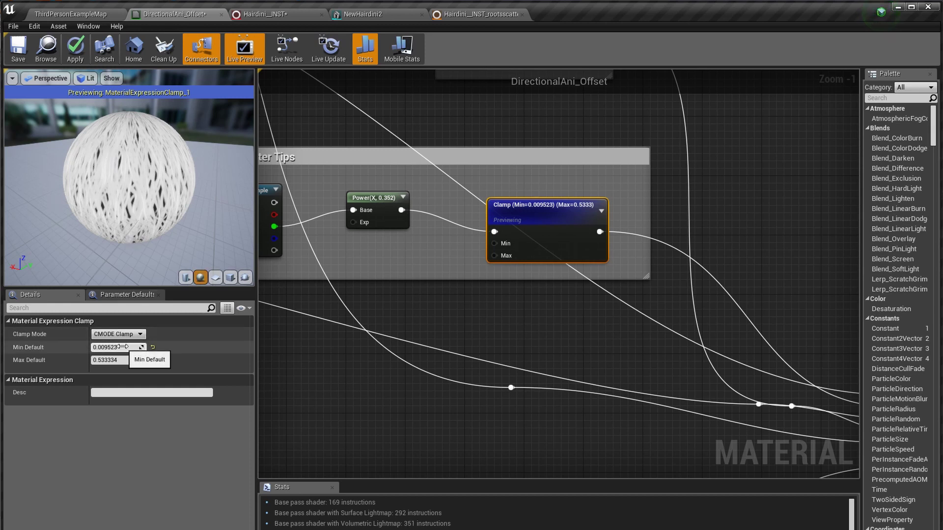
{"action": "left_click_drag", "start_coordinate": [123, 347], "coordinate": [123, 361]}
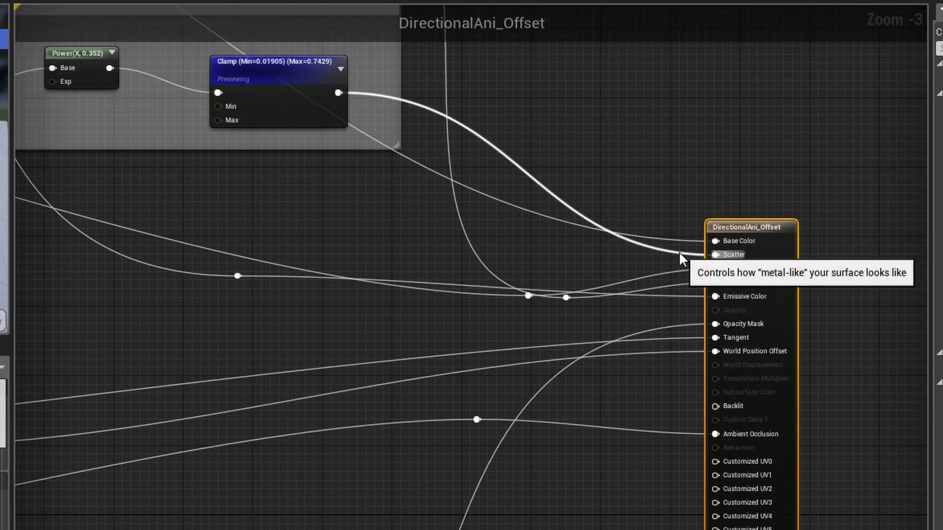
{"action": "double_click", "coordinate": [648, 245]}
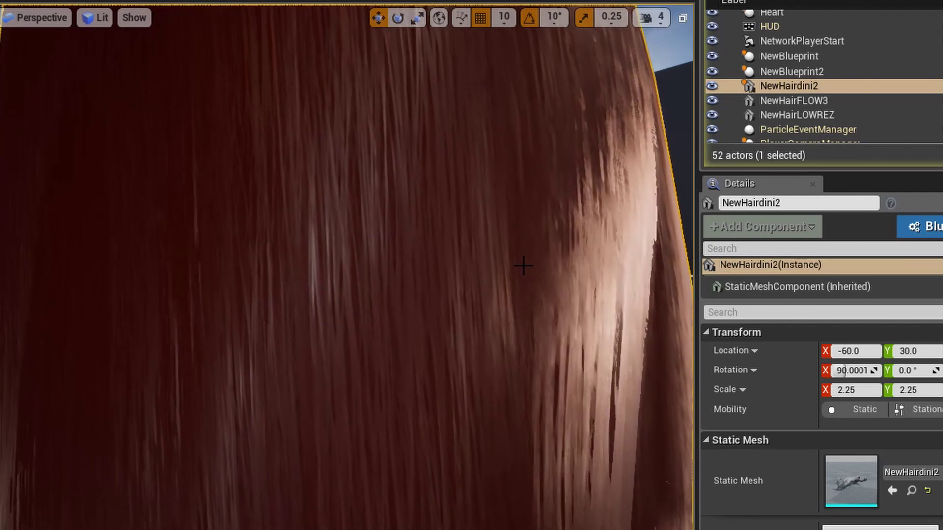
Examine the scatter and specular highlights on the NewHairdini2 hair from several close angles in the level viewport
{"action": "mouse_move", "coordinate": [511, 265]}
{"action": "left_mouse_down", "text": "alt"}
{"action": "mouse_move", "coordinate": [604, 262]}
{"action": "mouse_move", "coordinate": [582, 278]}
{"action": "mouse_move", "coordinate": [528, 273]}
{"action": "left_mouse_up", "text": "alt"}
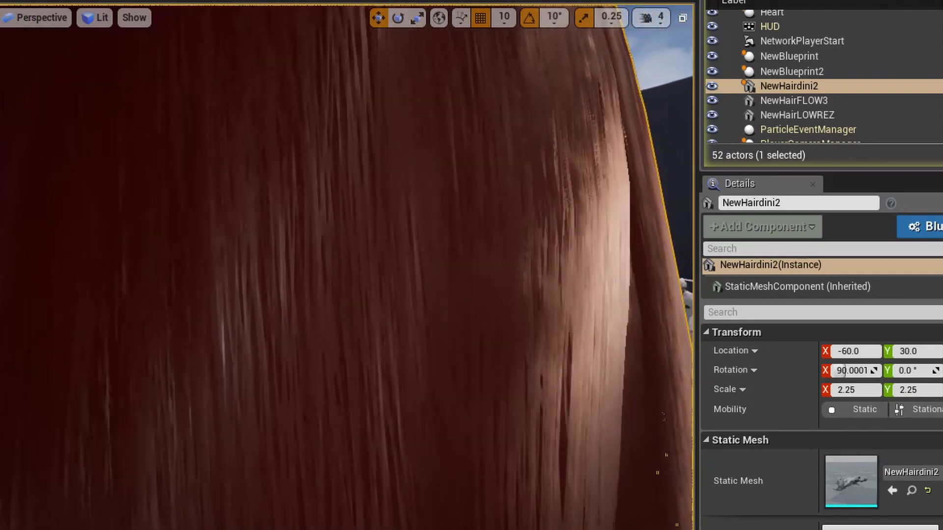
{"action": "right_click_drag", "start_coordinate": [486, 264], "coordinate": [498, 264]}
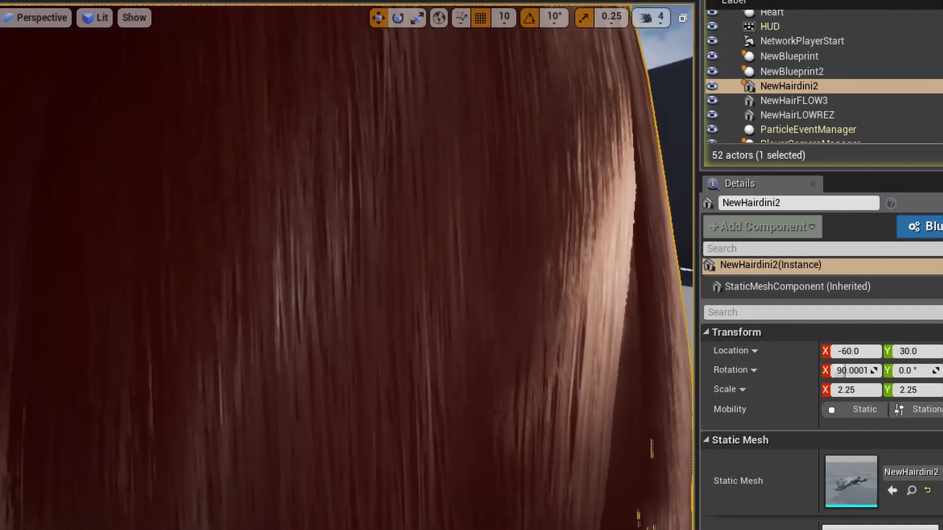
{"action": "left_click_drag", "start_coordinate": [498, 264], "coordinate": [525, 261], "text": "alt"}
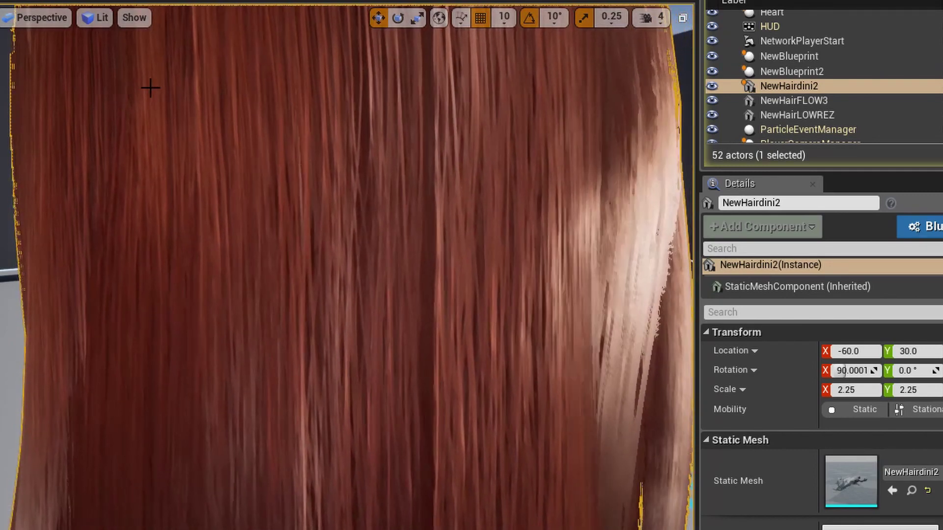
{"action": "right_click_drag", "start_coordinate": [151, 87], "coordinate": [265, 220]}
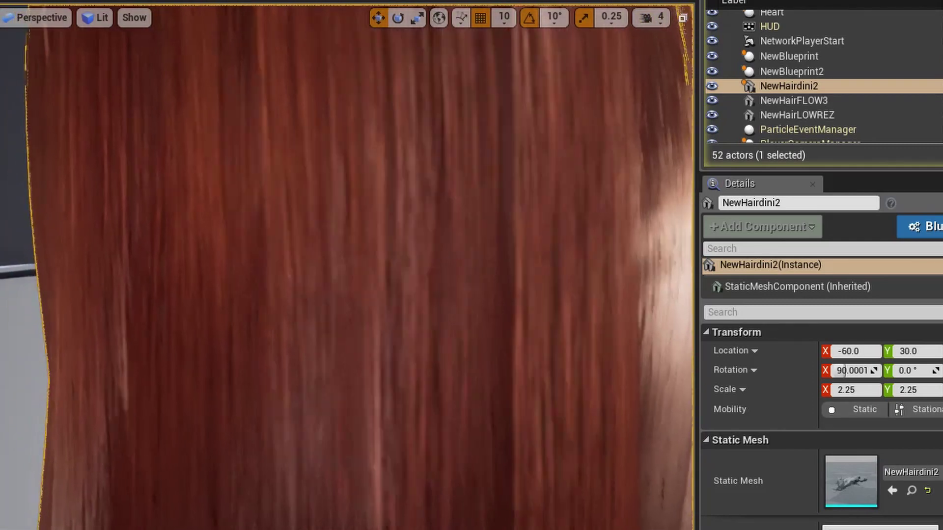
{"action": "mouse_move", "coordinate": [335, 244]}
{"action": "right_mouse_down"}
{"action": "mouse_move", "coordinate": [373, 248]}
{"action": "mouse_move", "coordinate": [344, 244]}
{"action": "right_mouse_up"}
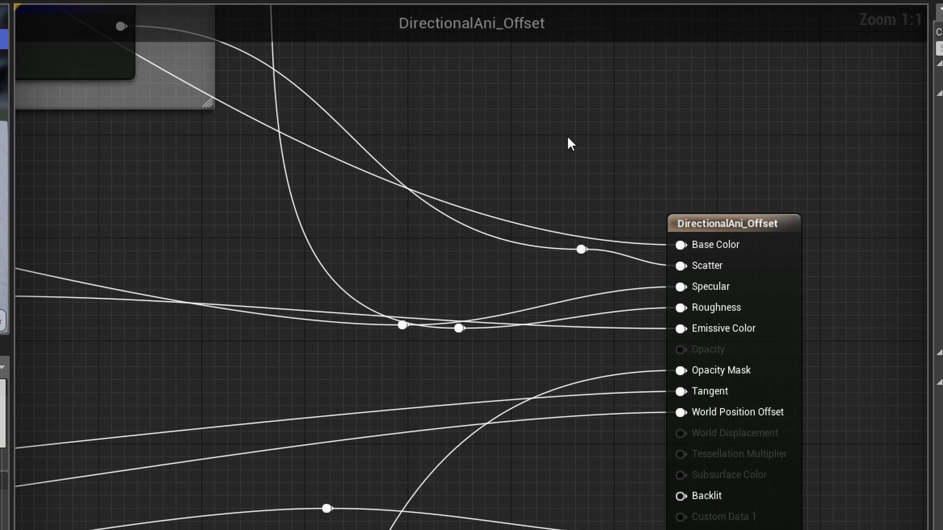
Examine the Specular group's Texture Sample and Multiply nodes in the material graph, and return to the material's result node
{"action": "scroll", "coordinate": [425, 301], "scroll_direction": "down", "scroll_amount": 3}
{"action": "scroll", "coordinate": [309, 261], "scroll_direction": "down", "scroll_amount": 1}
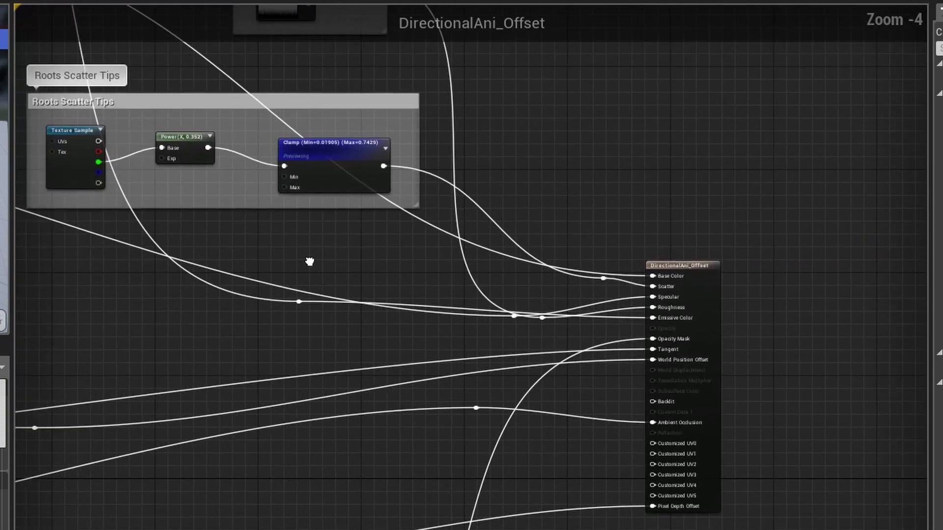
{"action": "right_click_drag", "start_coordinate": [309, 261], "coordinate": [673, 264]}
{"action": "scroll", "coordinate": [671, 264], "scroll_direction": "down", "scroll_amount": 3}
{"action": "scroll", "coordinate": [329, 198], "scroll_direction": "up", "scroll_amount": 6}
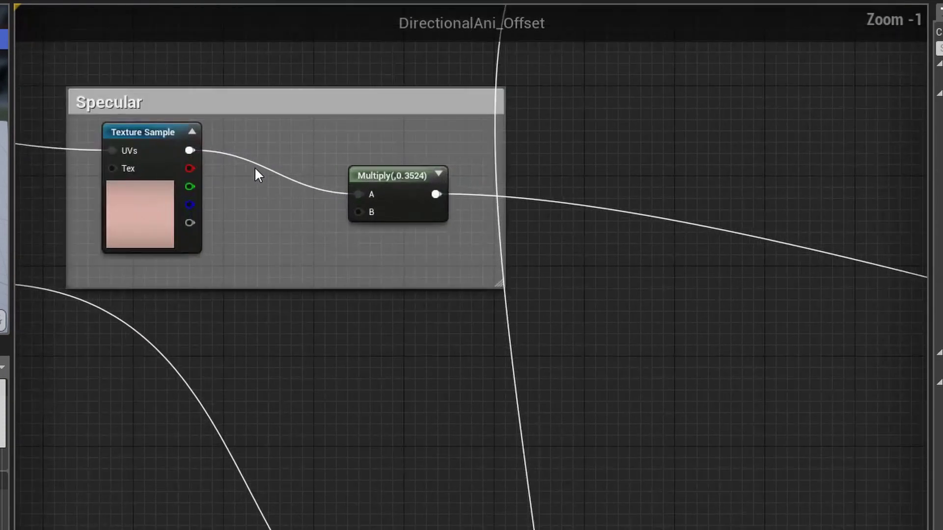
{"action": "right_click_drag", "start_coordinate": [256, 117], "coordinate": [407, 160]}
{"action": "left_click", "coordinate": [548, 192]}
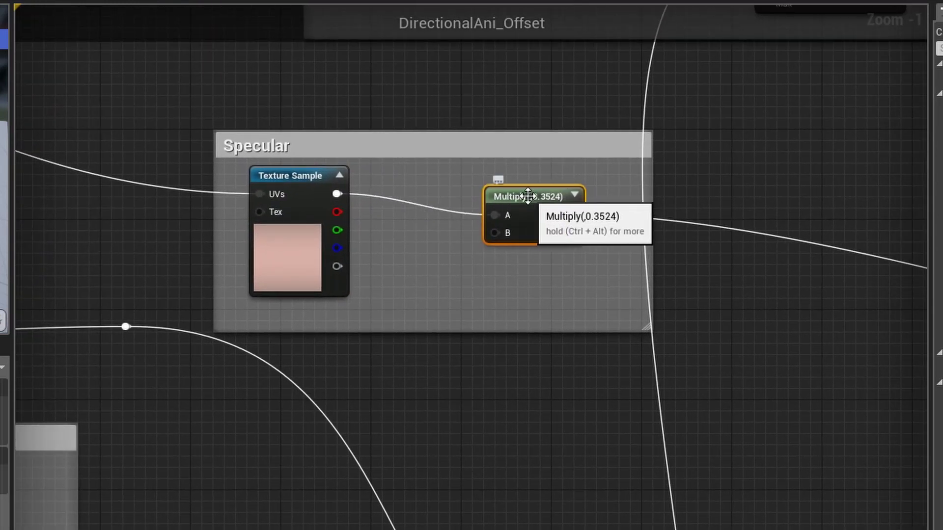
{"action": "key", "text": "Home"}
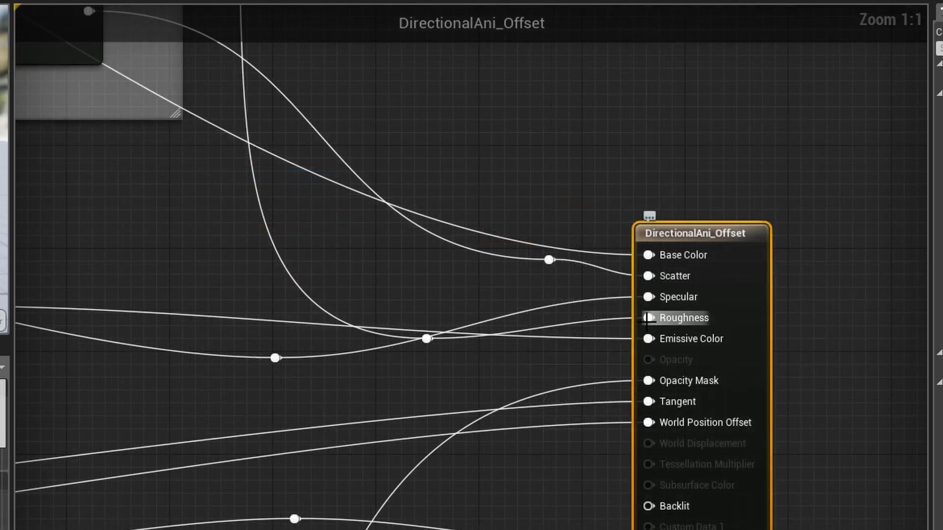
Locate the Gloss to Roughness group and move its 1-x node slightly farther from the Texture Sample
{"action": "scroll", "coordinate": [559, 134], "scroll_direction": "down", "scroll_amount": 4}
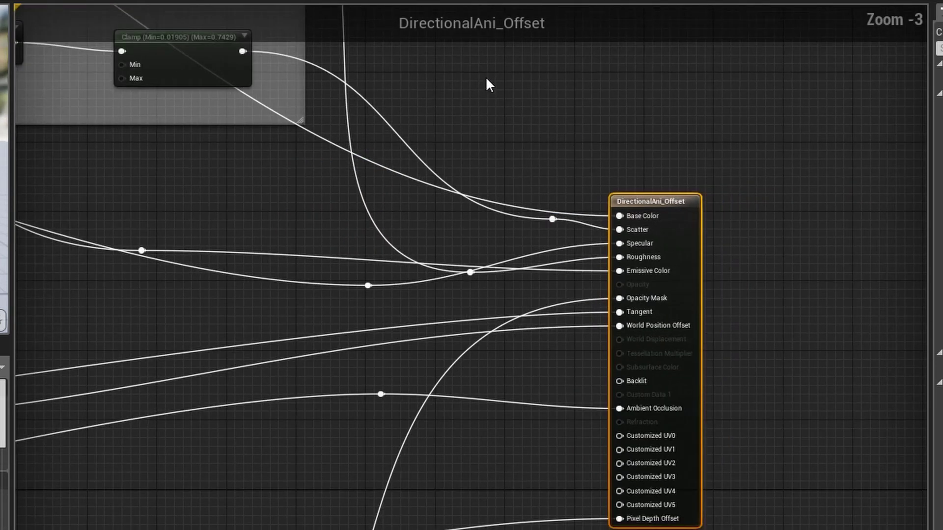
{"action": "right_click_drag", "start_coordinate": [487, 84], "coordinate": [670, 240]}
{"action": "right_click_drag", "start_coordinate": [571, 130], "coordinate": [662, 310]}
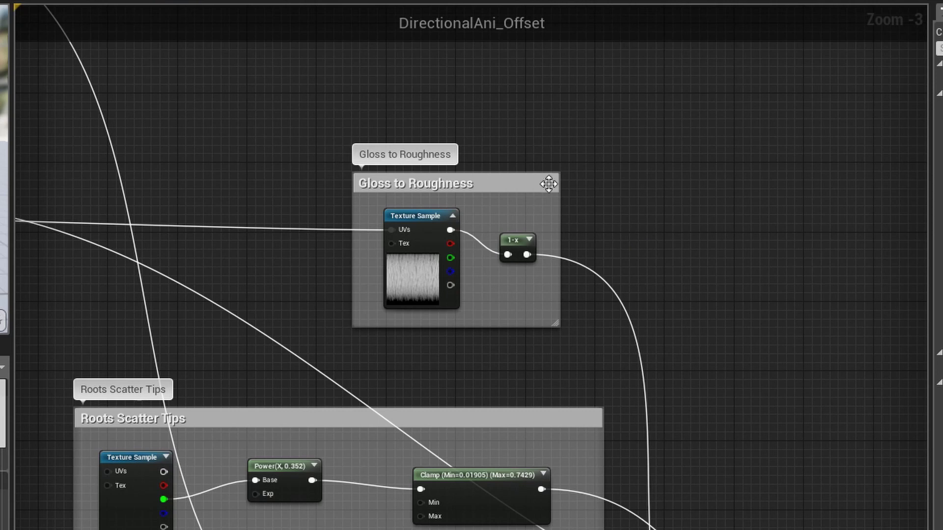
{"action": "scroll", "coordinate": [661, 231], "scroll_direction": "up", "scroll_amount": 2}
{"action": "scroll", "coordinate": [657, 222], "scroll_direction": "up", "scroll_amount": 1}
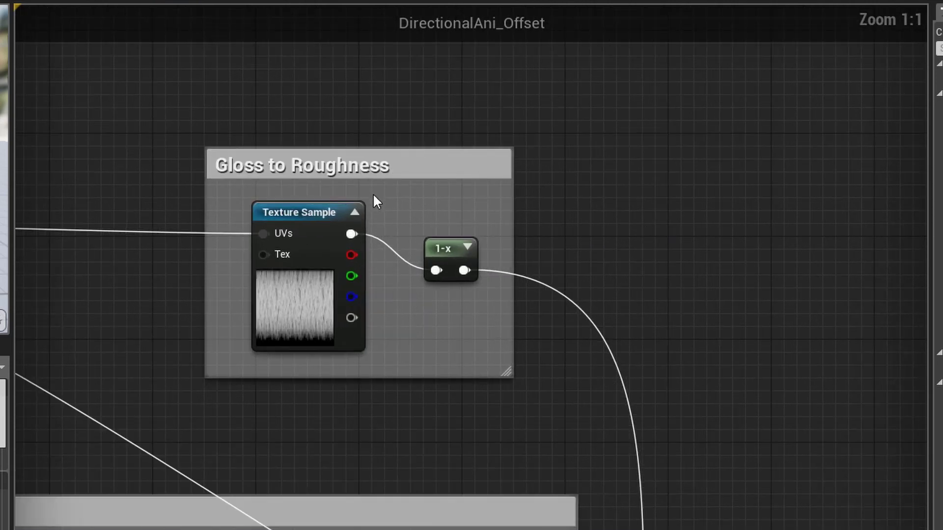
{"action": "right_click", "coordinate": [306, 211]}
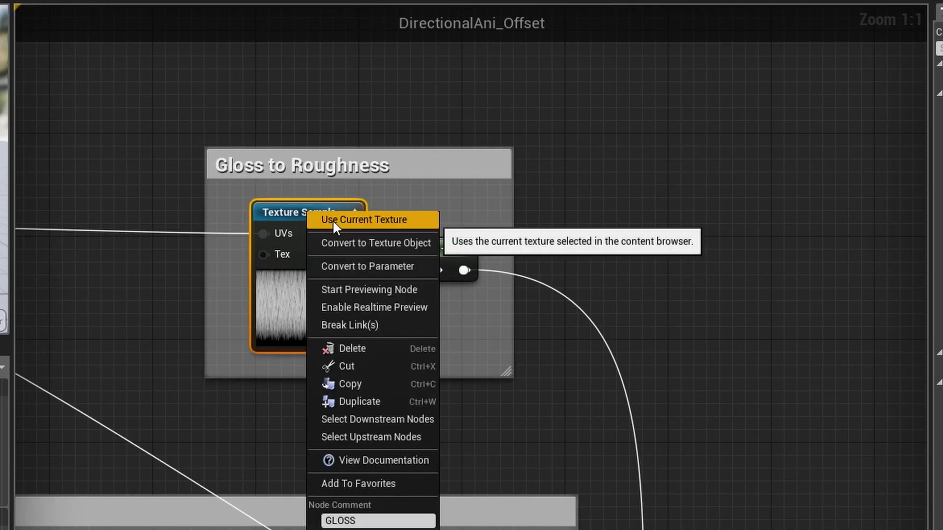
{"action": "left_click", "coordinate": [437, 187]}
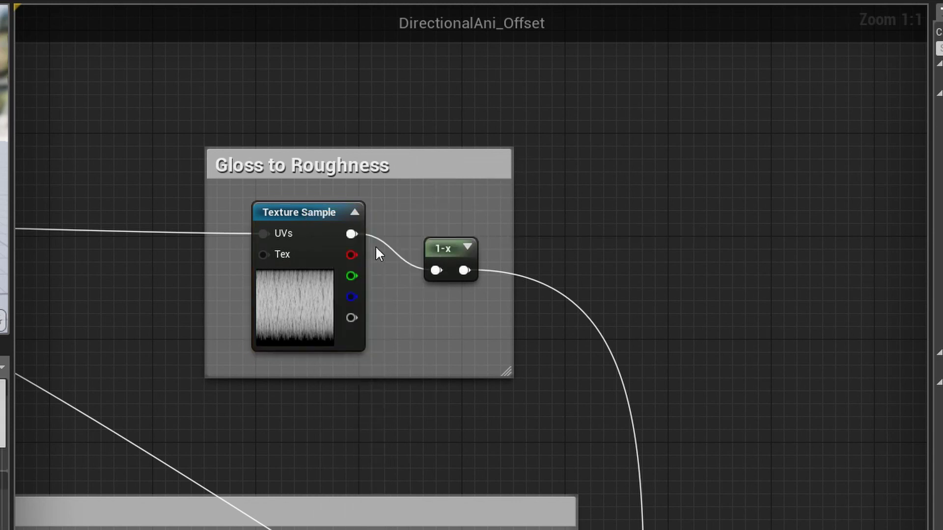
{"action": "left_click_drag", "start_coordinate": [453, 256], "coordinate": [478, 242]}
Add a OneMinus node in the empty graph area beside the Gloss to Roughness group
{"action": "right_click", "coordinate": [582, 158]}
{"action": "type", "text": "pn"}
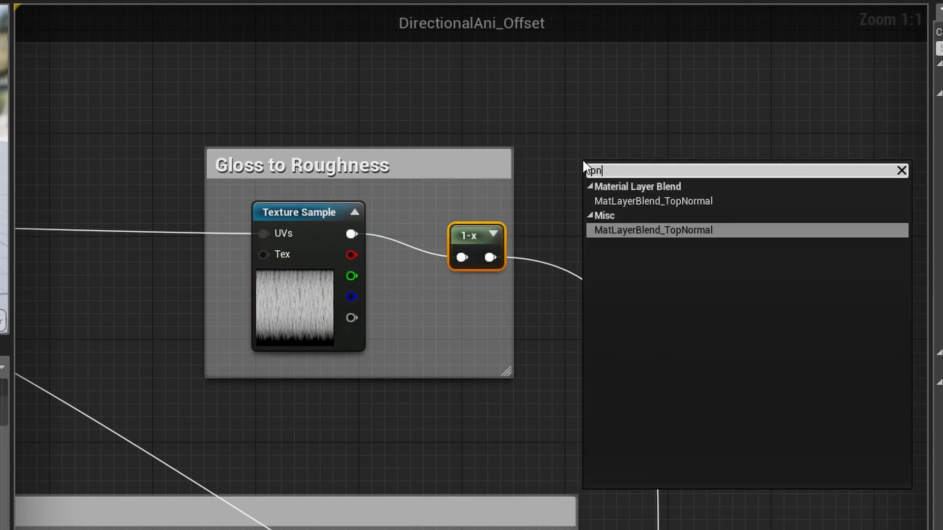
{"action": "key", "text": "BackSpace"}
{"action": "key", "text": "BackSpace"}
{"action": "type", "text": "one m"}
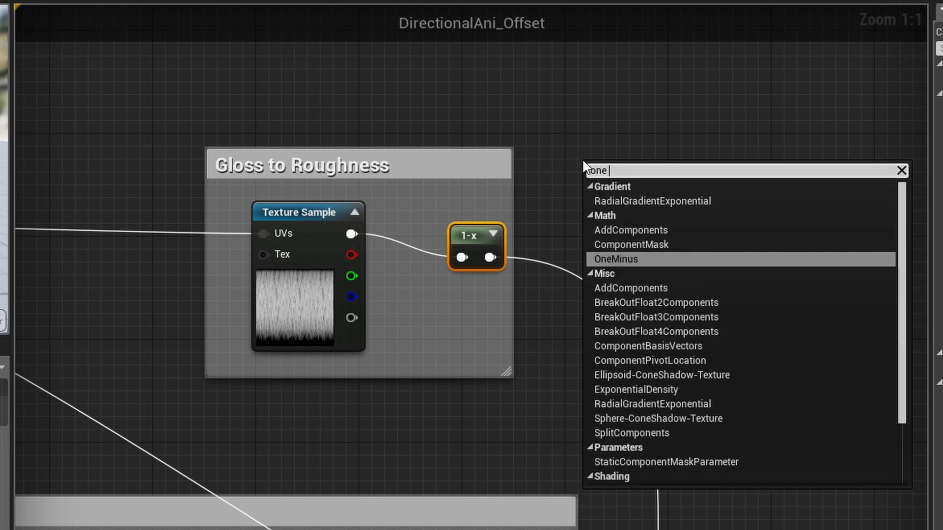
{"action": "type", "text": "in"}
{"action": "key", "text": "Return"}
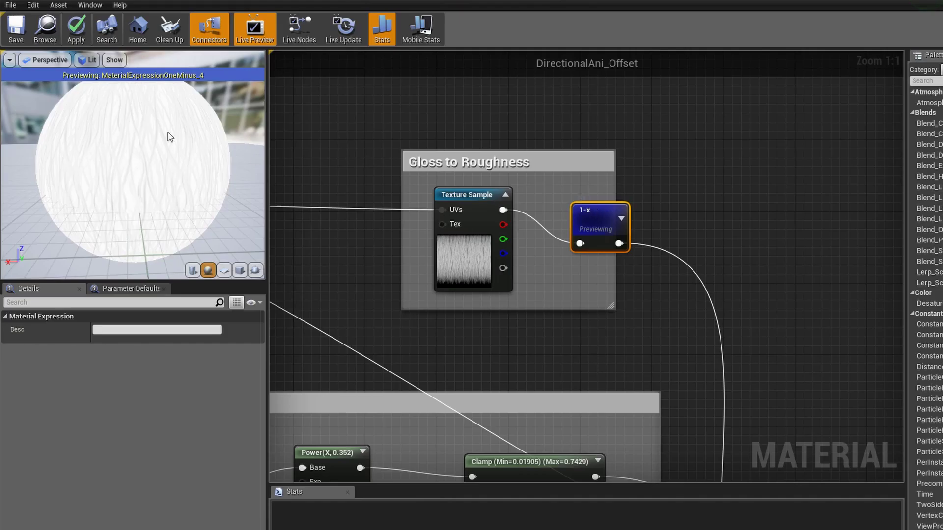
Stop previewing the 1-x node, and in the Hairdini__INST parameters set Gloss Threshold to 0.333 and lower Gloss Highs Cap
{"action": "scroll", "coordinate": [756, 347], "scroll_direction": "down", "scroll_amount": 4}
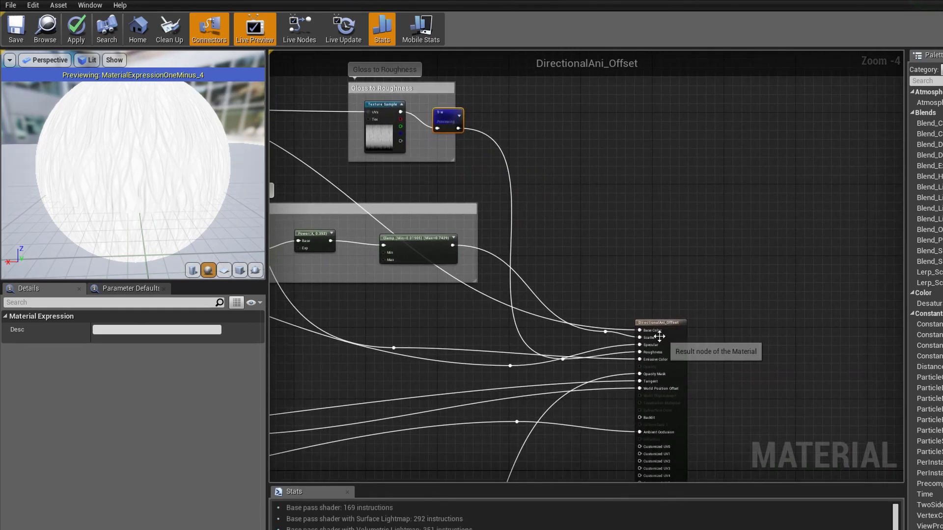
{"action": "right_click", "coordinate": [452, 113]}
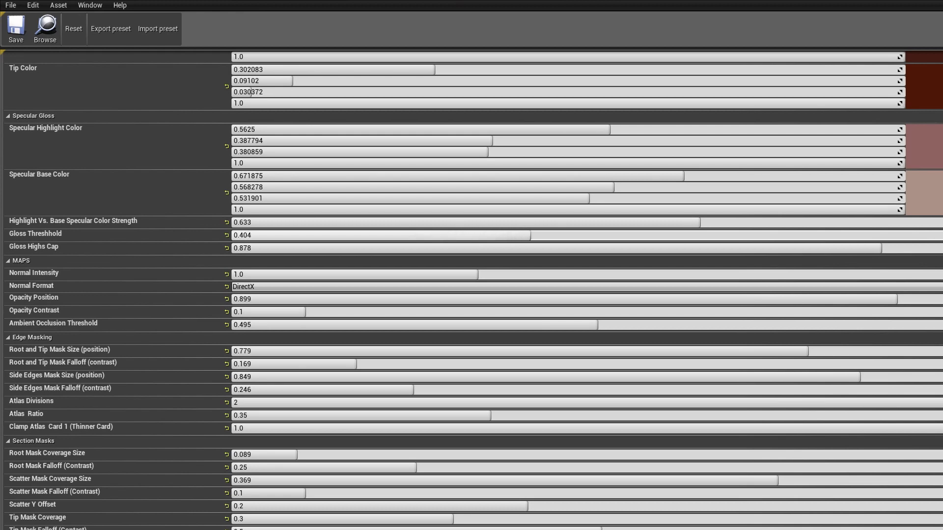
{"action": "left_click_drag", "start_coordinate": [478, 235], "coordinate": [477, 235]}
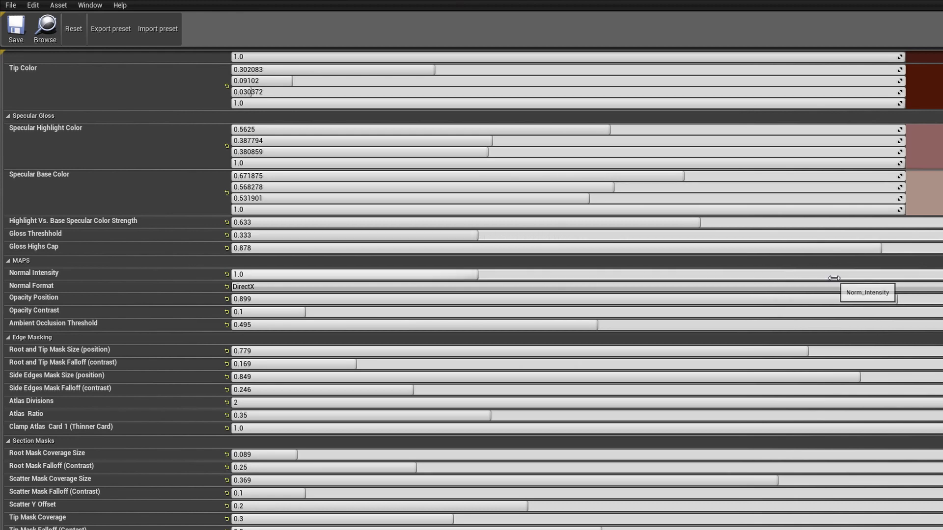
{"action": "left_click_drag", "start_coordinate": [884, 248], "coordinate": [840, 248]}
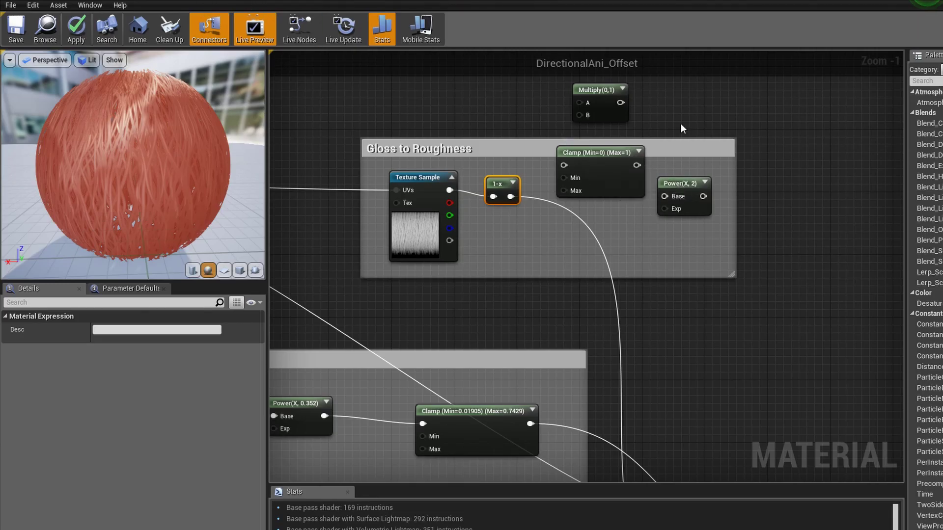
Select the unconnected Clamp node in the Gloss to Roughness group and move the Power node up beside it
{"action": "left_click", "coordinate": [601, 153]}
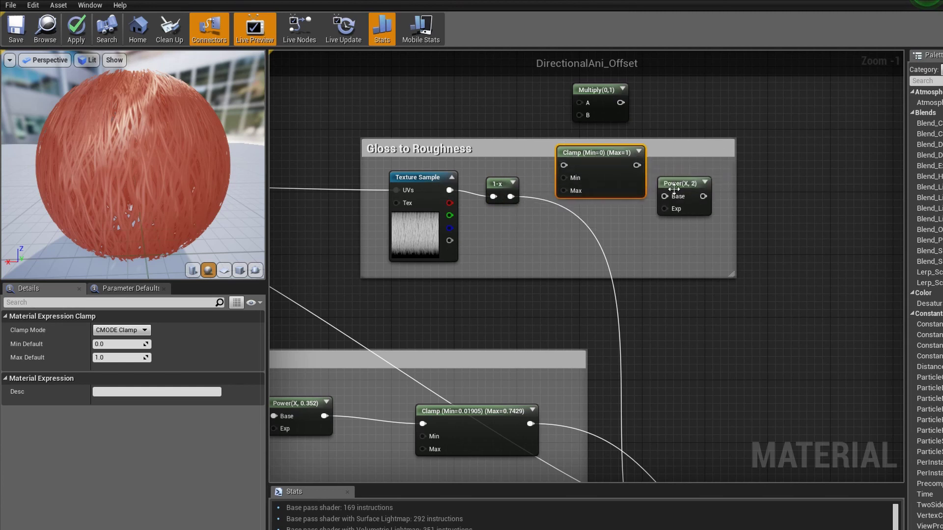
{"action": "left_click_drag", "start_coordinate": [674, 189], "coordinate": [675, 166]}
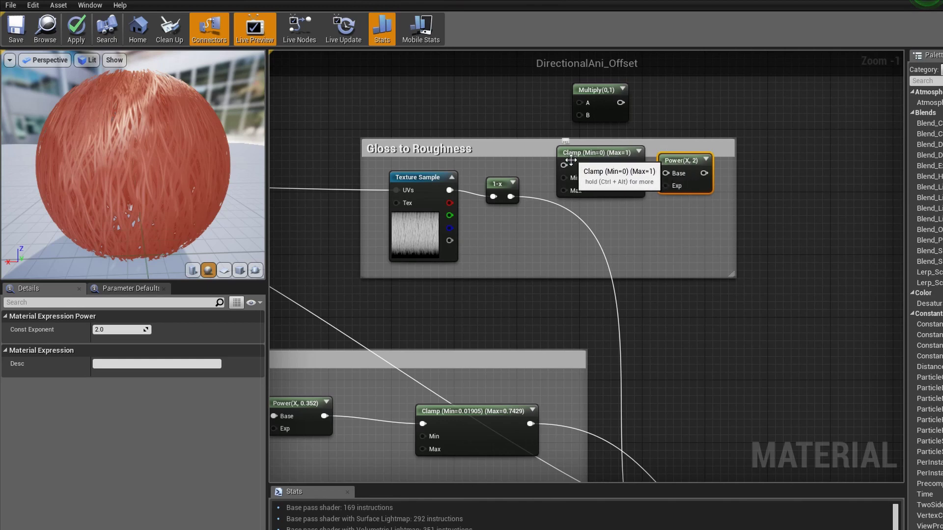
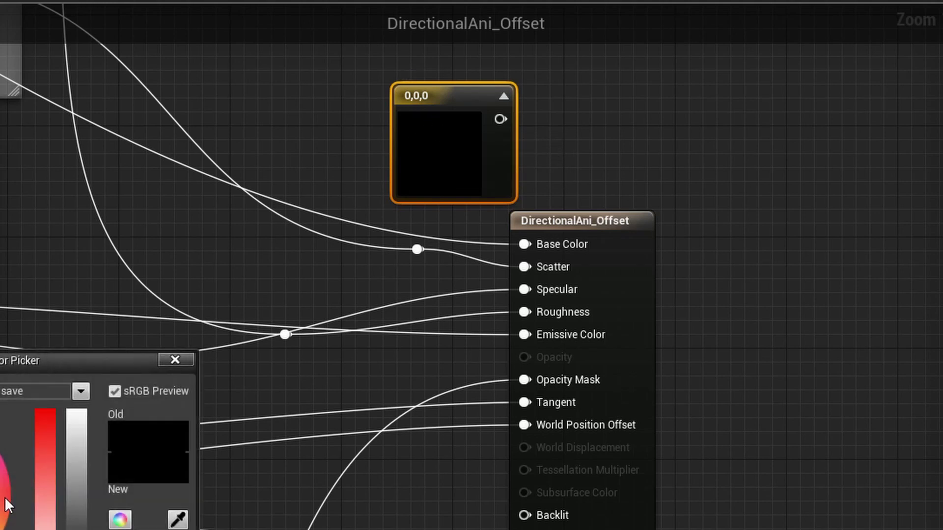
Set the three-component constant above the result node to a pink of about 0.901, 0.193, 0.265, and delete that node
{"action": "left_click", "coordinate": [5, 497]}
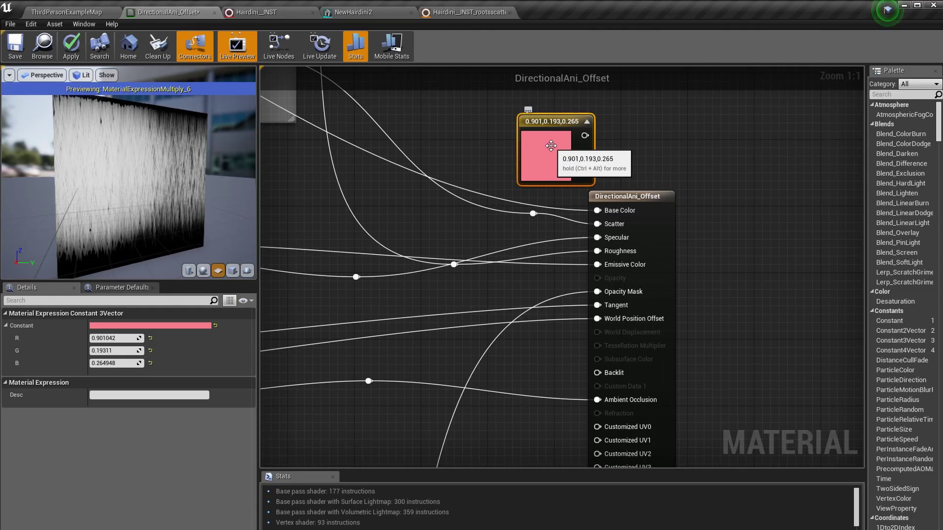
{"action": "key", "text": "Delete"}
Locate the To Emissive group in the graph and select the Multiply node that scales its orange-red color constant
{"action": "scroll", "coordinate": [551, 145], "scroll_direction": "down", "scroll_amount": 5}
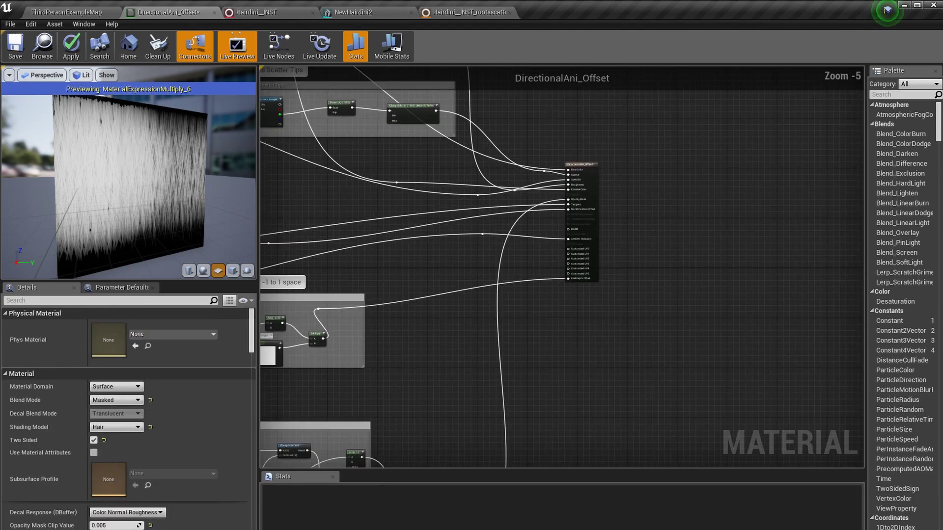
{"action": "right_click_drag", "start_coordinate": [551, 145], "coordinate": [748, 293]}
{"action": "scroll", "coordinate": [744, 258], "scroll_direction": "down", "scroll_amount": 3}
{"action": "scroll", "coordinate": [411, 113], "scroll_direction": "up", "scroll_amount": 6}
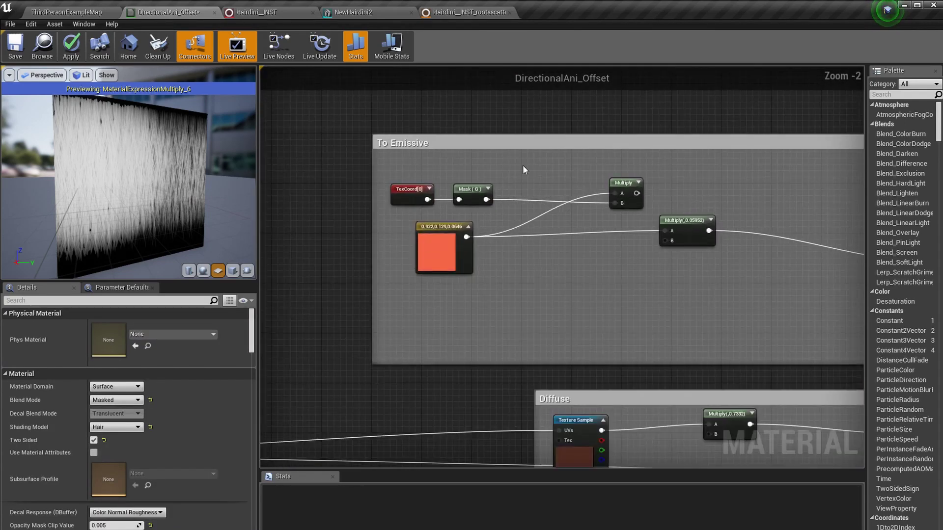
{"action": "right_click_drag", "start_coordinate": [525, 165], "coordinate": [408, 122]}
{"action": "left_click", "coordinate": [574, 184]}
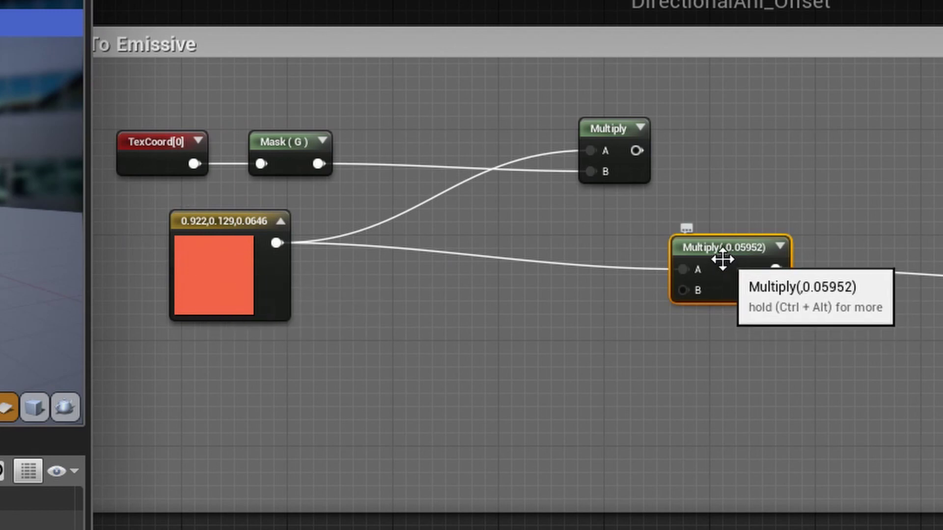
Move the orange-red color constant and the Multiply node it feeds lower in the To Emissive group
{"action": "left_click_drag", "start_coordinate": [211, 219], "coordinate": [212, 285]}
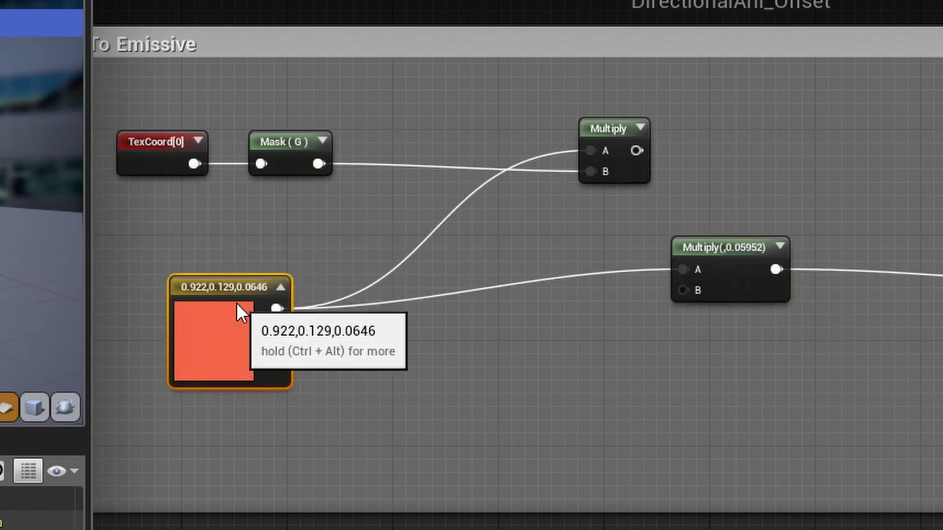
{"action": "left_click_drag", "start_coordinate": [735, 268], "coordinate": [746, 305]}
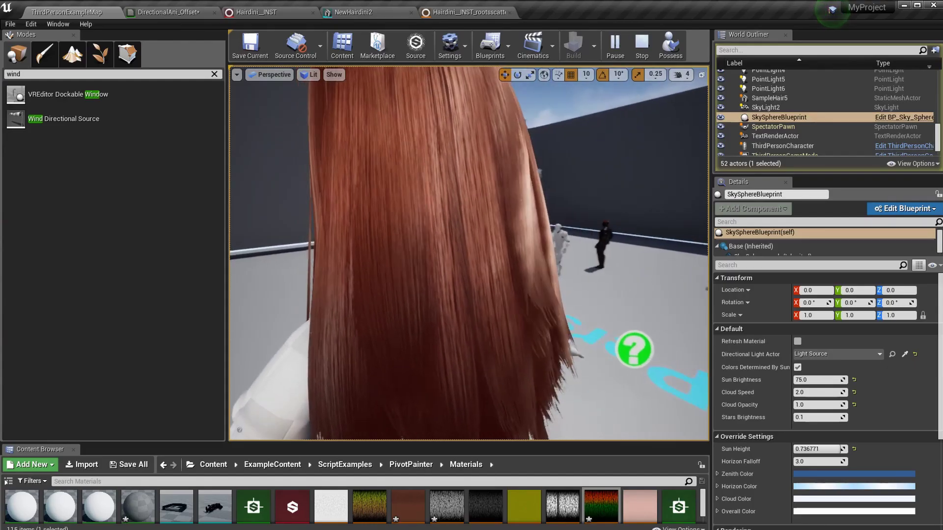
Check the hair in the level, and disconnect the reroute node from the material's Emissive Color input for comparison
{"action": "left_click_drag", "start_coordinate": [519, 184], "coordinate": [486, 169], "text": "alt"}
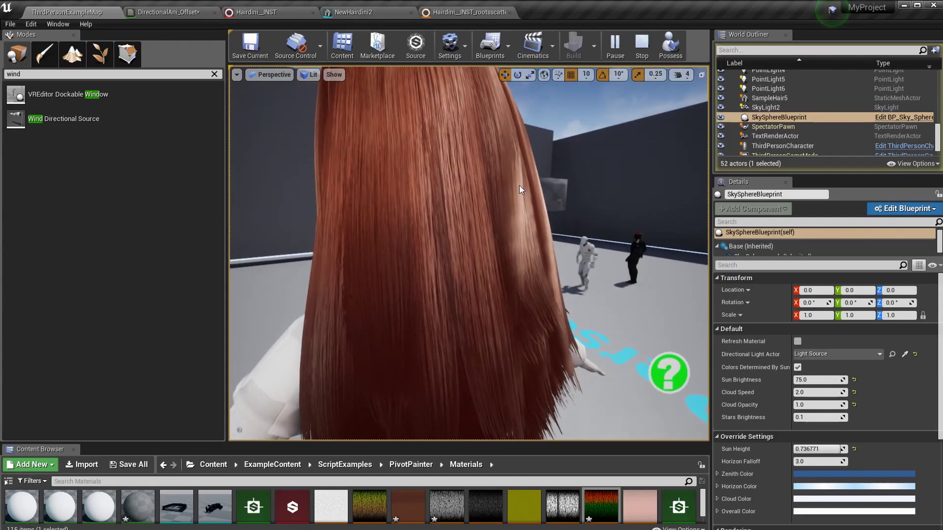
{"action": "left_click", "coordinate": [167, 12]}
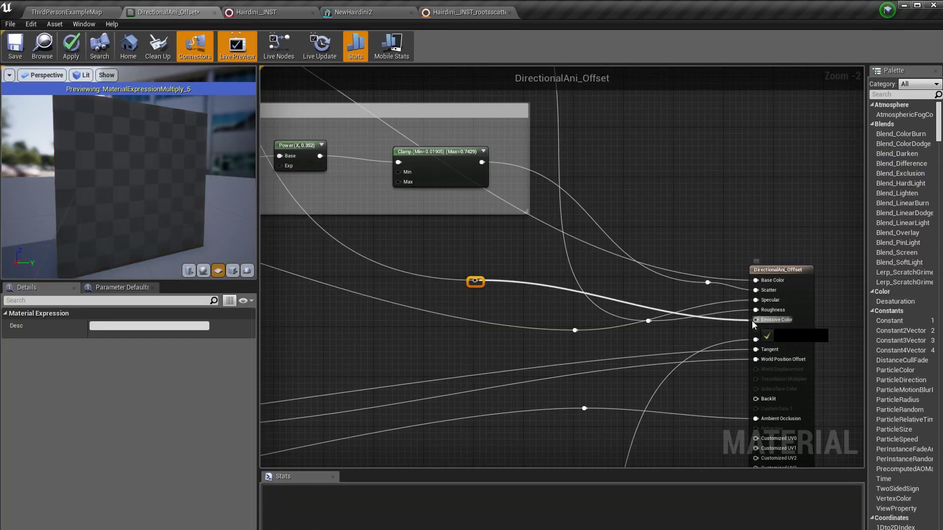
{"action": "left_click_drag", "start_coordinate": [752, 320], "coordinate": [641, 280]}
{"action": "left_click", "coordinate": [628, 285]}
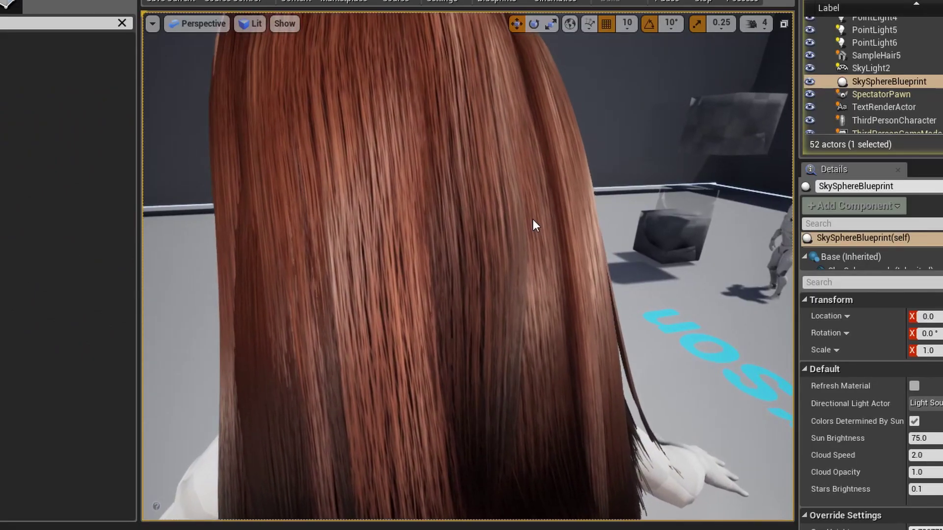
Examine the back and sides of the hair in the level with the emissive contribution disconnected
{"action": "left_click_drag", "start_coordinate": [532, 219], "coordinate": [432, 219], "text": "alt"}
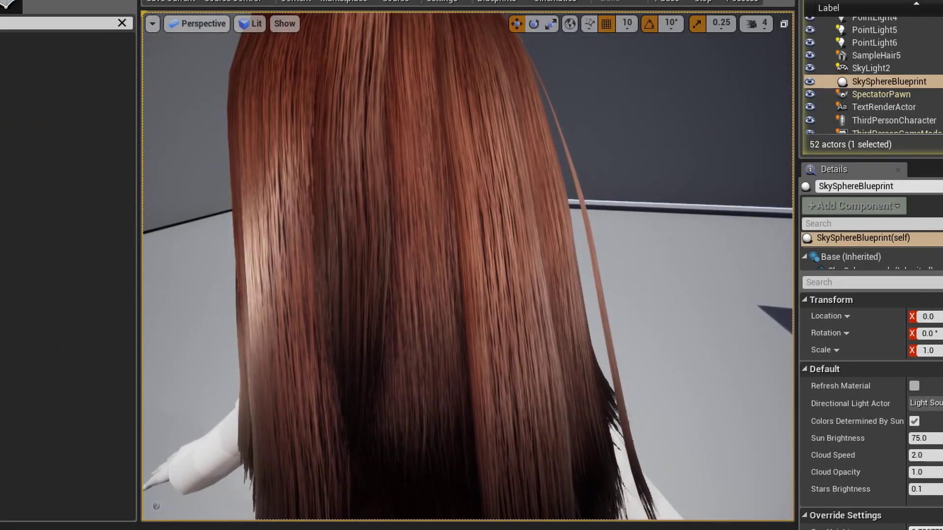
{"action": "right_click_drag", "start_coordinate": [476, 221], "coordinate": [535, 222]}
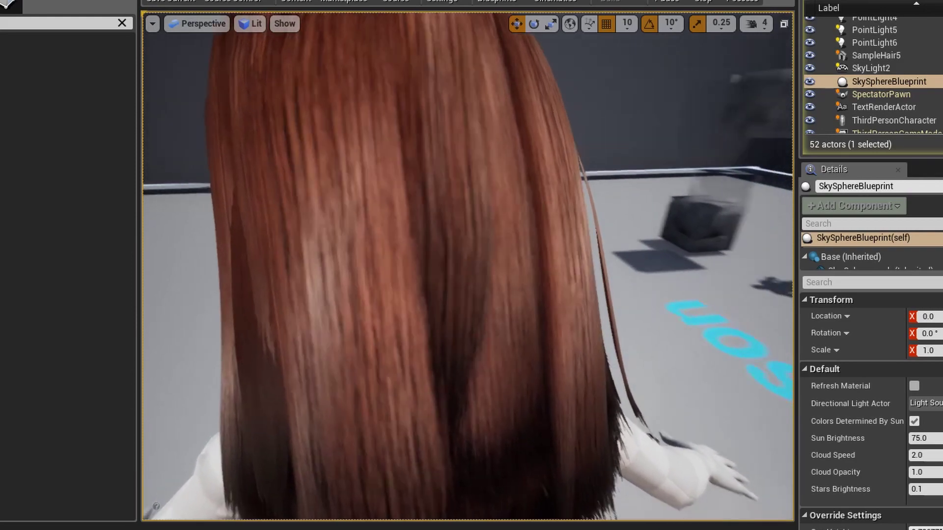
{"action": "left_click_drag", "start_coordinate": [535, 222], "coordinate": [540, 258], "text": "alt"}
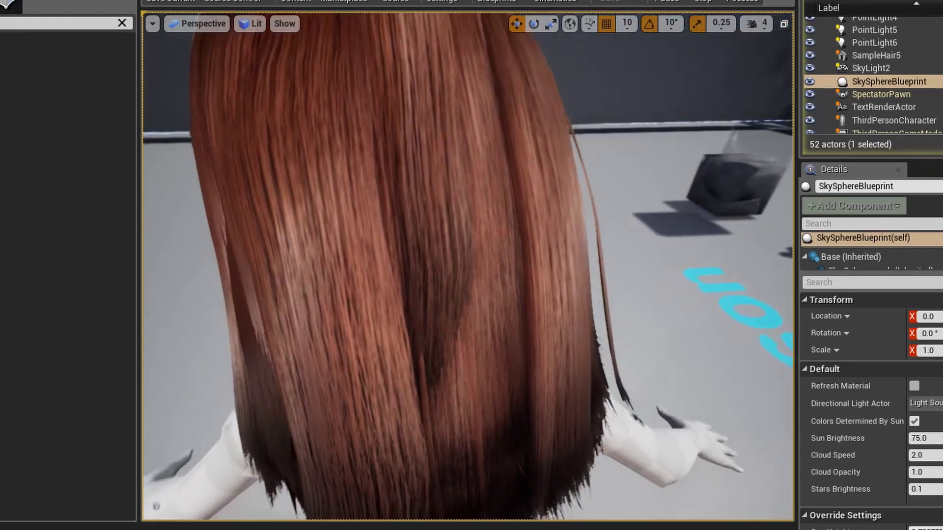
{"action": "right_click_drag", "start_coordinate": [542, 224], "coordinate": [508, 214]}
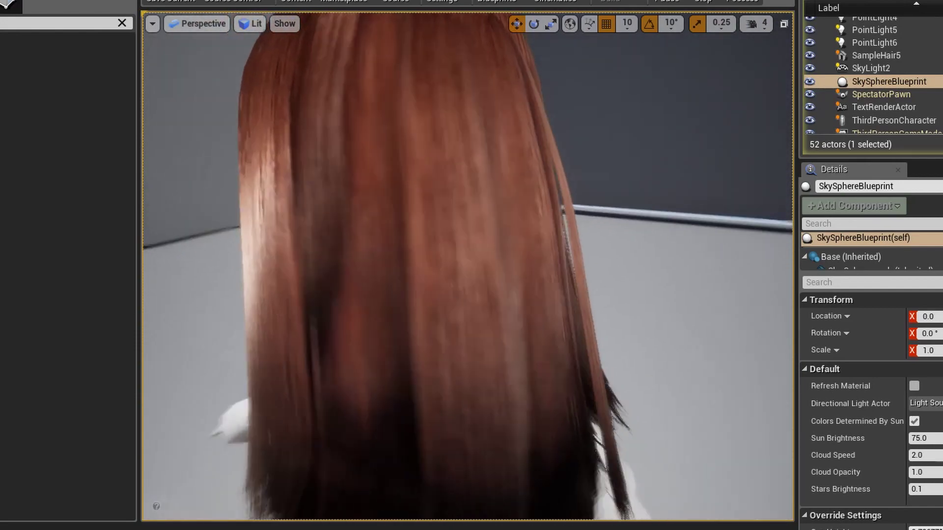
{"action": "left_click_drag", "start_coordinate": [508, 214], "coordinate": [565, 216], "text": "alt"}
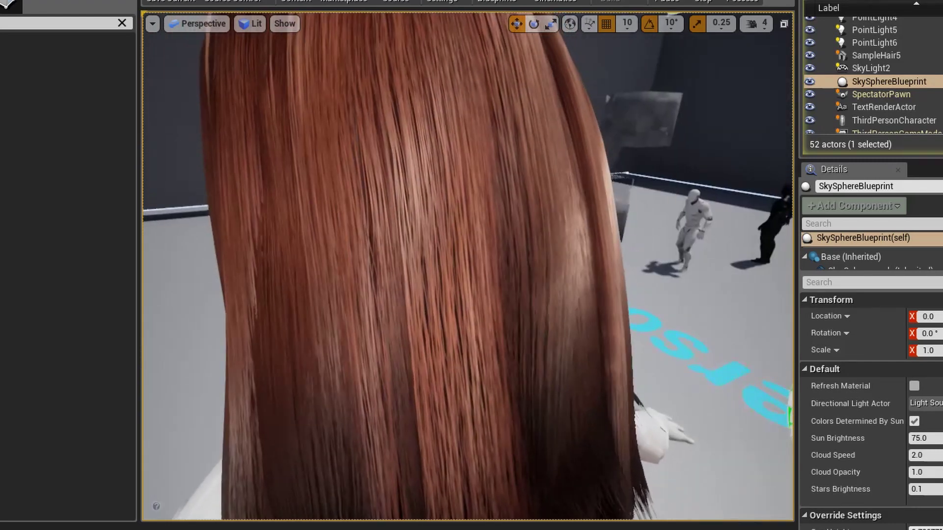
{"action": "right_click_drag", "start_coordinate": [565, 224], "coordinate": [525, 222]}
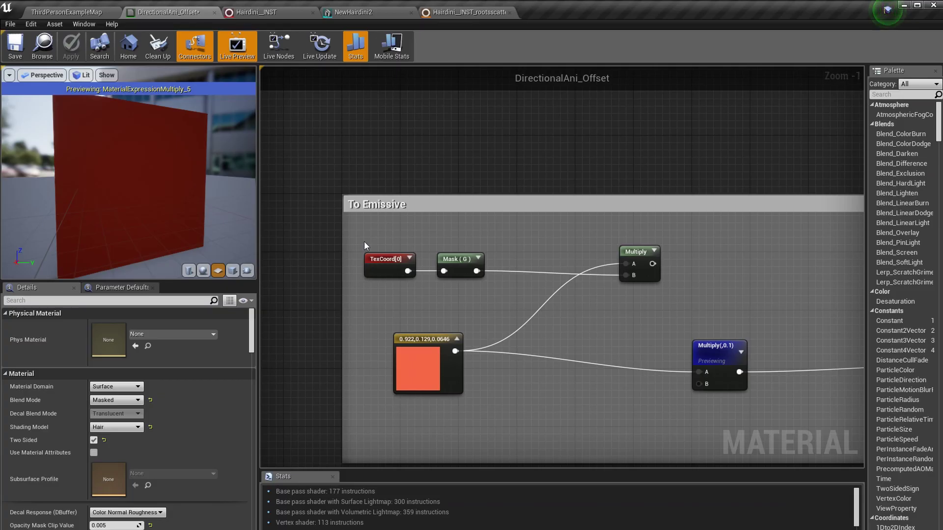
Inspect the hair from its roots to its tips in the level with the emissive color contributing
{"action": "scroll", "coordinate": [410, 255], "scroll_direction": "up", "scroll_amount": 1}
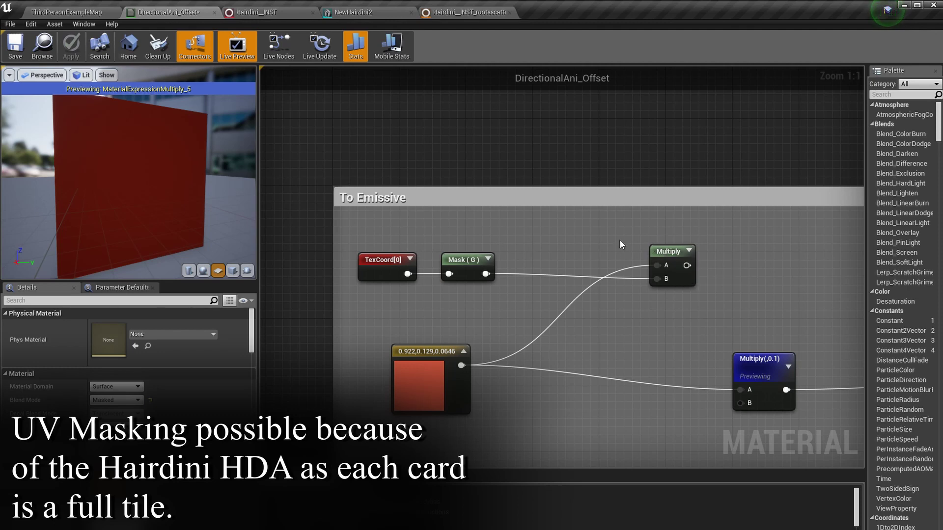
{"action": "left_click", "coordinate": [86, 15]}
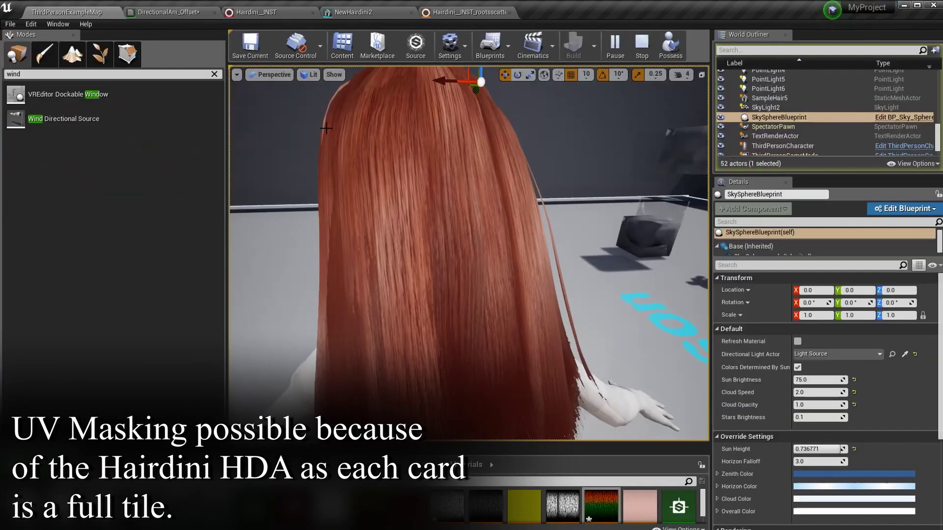
{"action": "scroll", "coordinate": [512, 194], "scroll_direction": "down", "scroll_amount": 4}
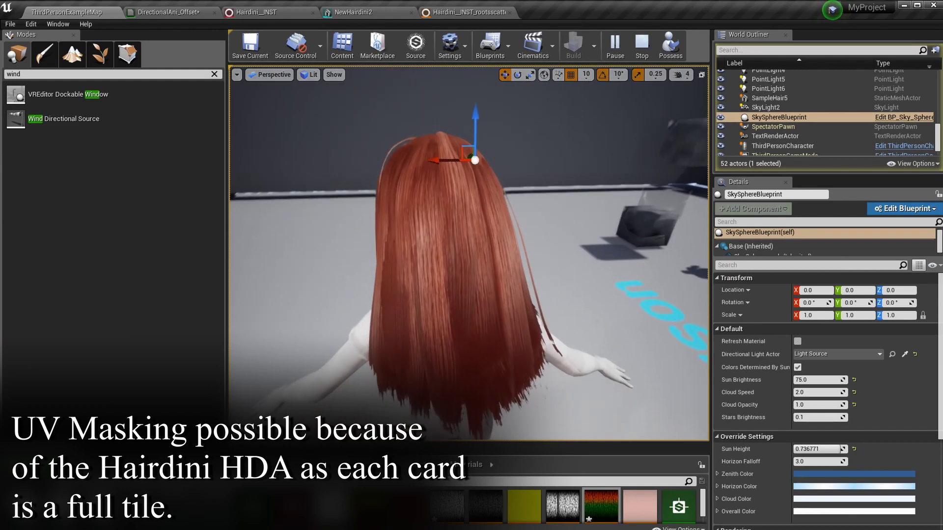
{"action": "scroll", "coordinate": [503, 192], "scroll_direction": "up", "scroll_amount": 2}
{"action": "right_click_drag", "start_coordinate": [507, 188], "coordinate": [536, 188], "text": "alt"}
{"action": "left_click_drag", "start_coordinate": [508, 188], "coordinate": [479, 188], "text": "alt"}
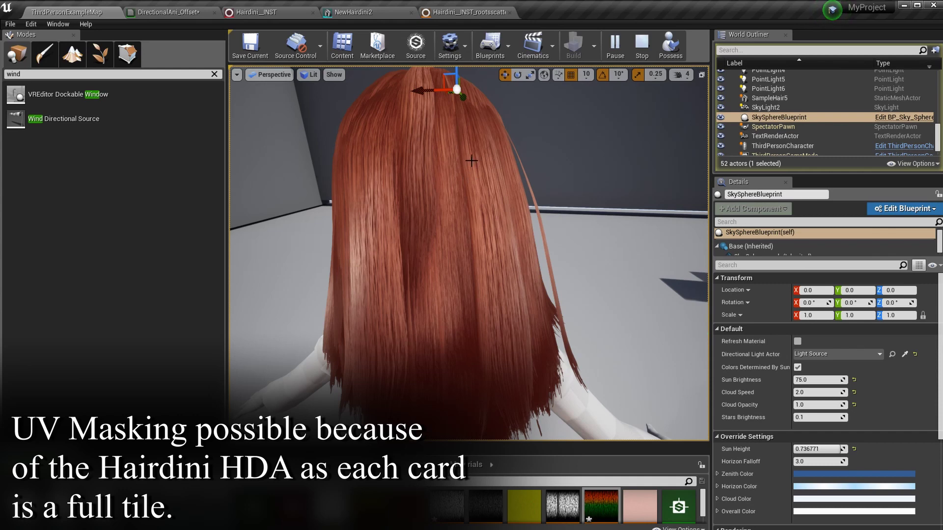
{"action": "middle_click_drag", "start_coordinate": [458, 198], "coordinate": [488, 120]}
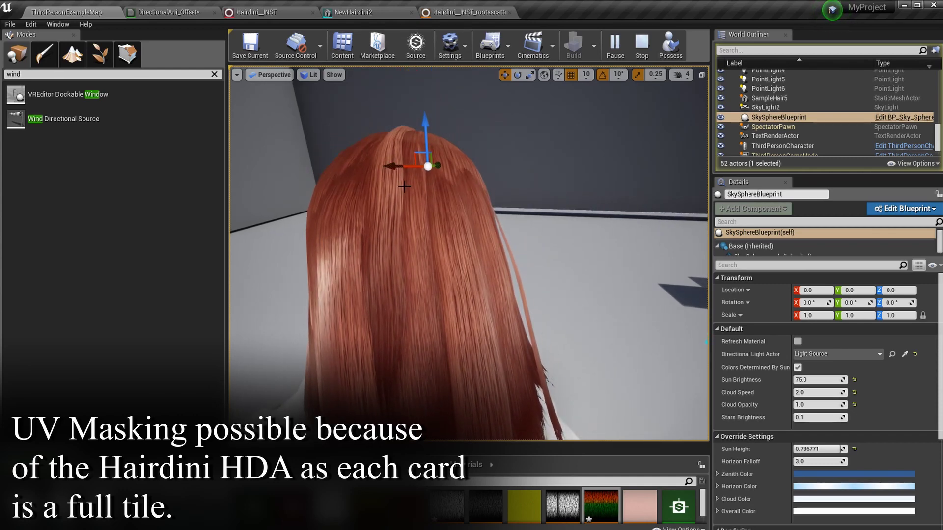
{"action": "middle_click_drag", "start_coordinate": [400, 170], "coordinate": [400, 232]}
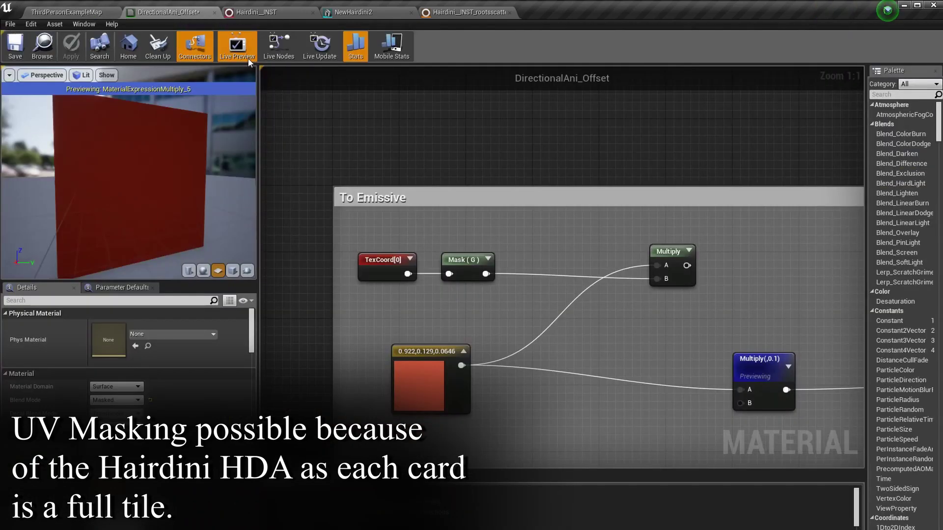
In the To Emissive group of DirectionalAni_Offset, add a second TexCoord node above the existing one and extend the comment box upward around it
{"action": "left_click", "coordinate": [165, 11]}
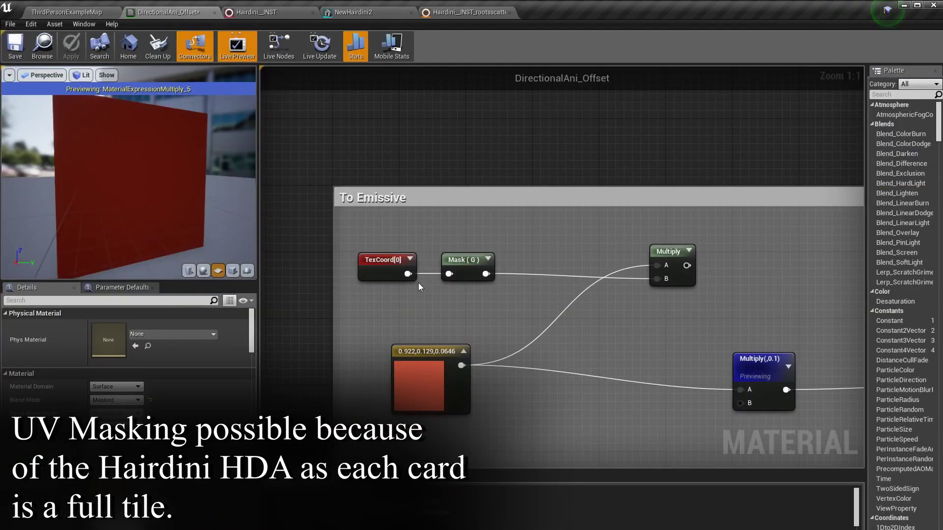
{"action": "left_click", "coordinate": [382, 270]}
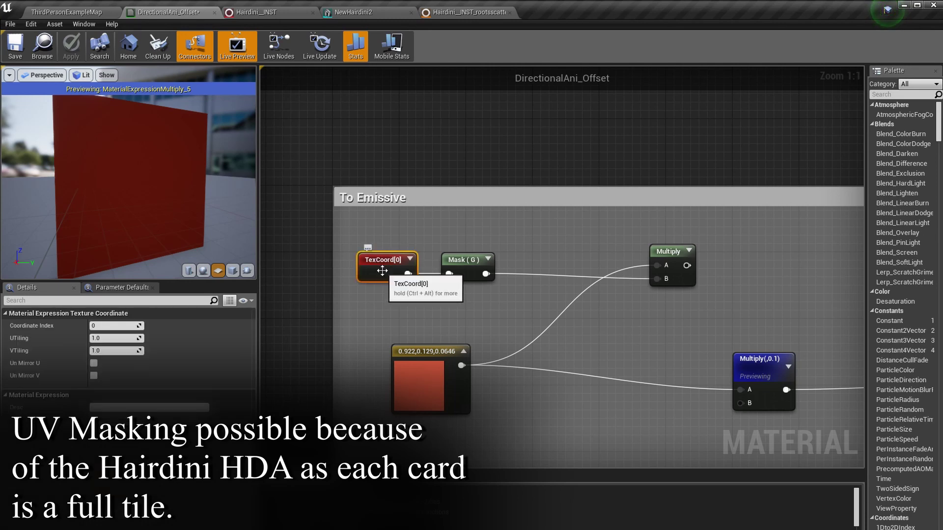
{"action": "right_click", "coordinate": [383, 222]}
{"action": "type", "text": "text"}
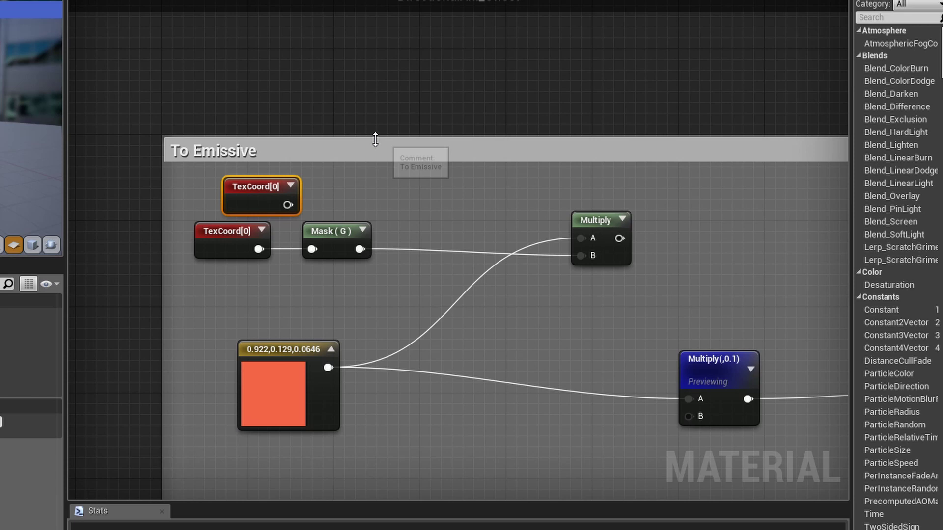
{"action": "left_click_drag", "start_coordinate": [375, 139], "coordinate": [374, 102]}
{"action": "left_click_drag", "start_coordinate": [288, 197], "coordinate": [259, 166]}
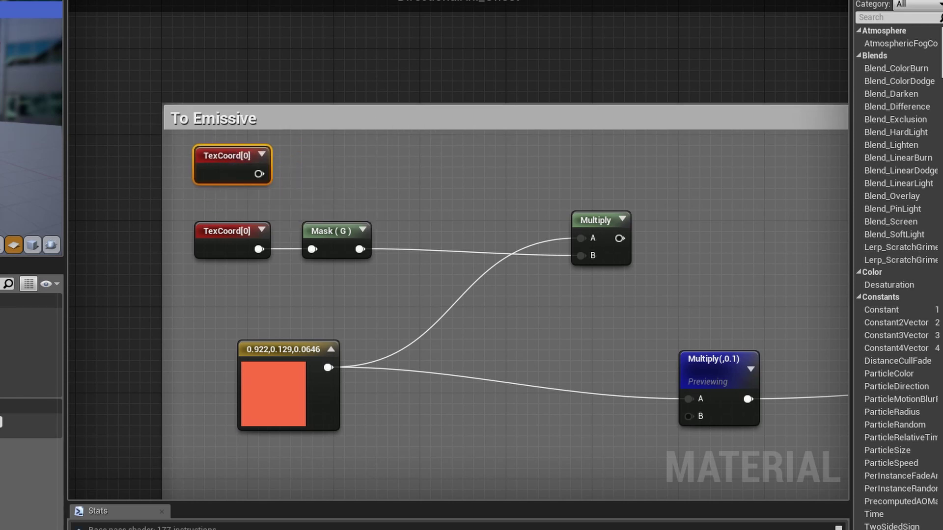
Add a Component Mask node beside the new TexCoord and connect the TexCoord output to it
{"action": "left_click", "coordinate": [334, 170]}
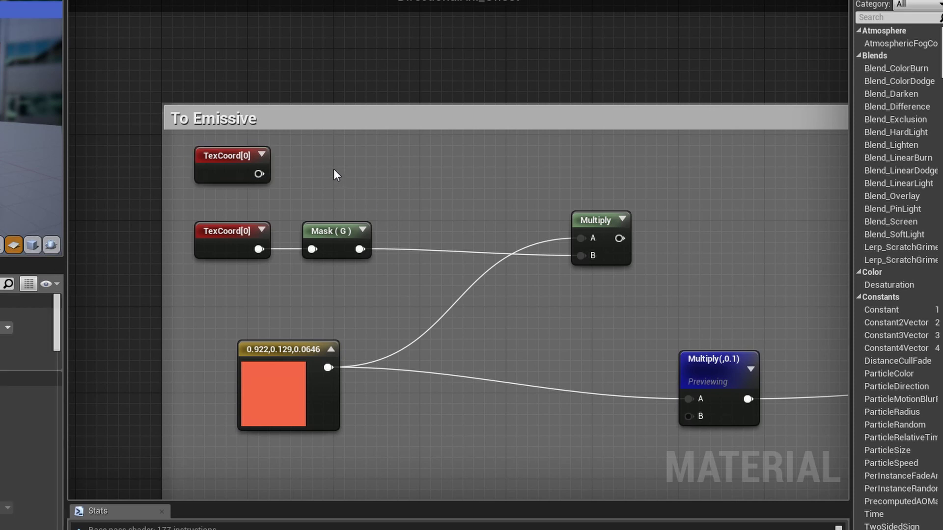
{"action": "left_click", "coordinate": [333, 237]}
{"action": "left_click", "coordinate": [319, 165]}
{"action": "right_click", "coordinate": [314, 162]}
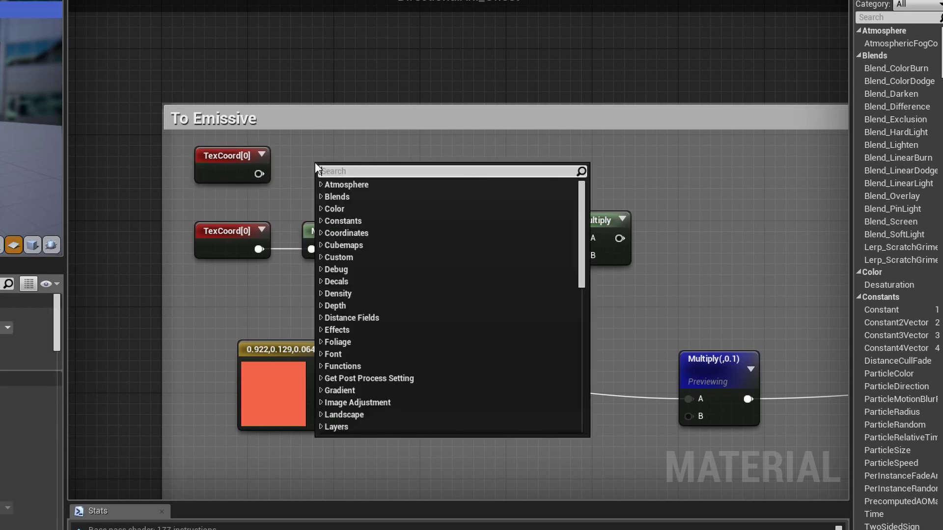
{"action": "type", "text": "compone"}
{"action": "key", "text": "Return"}
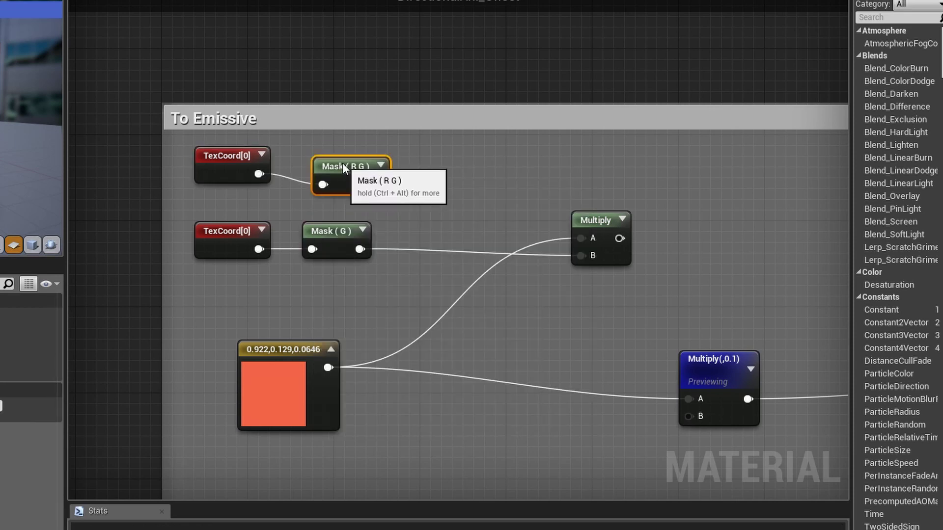
{"action": "left_click_drag", "start_coordinate": [343, 167], "coordinate": [343, 146]}
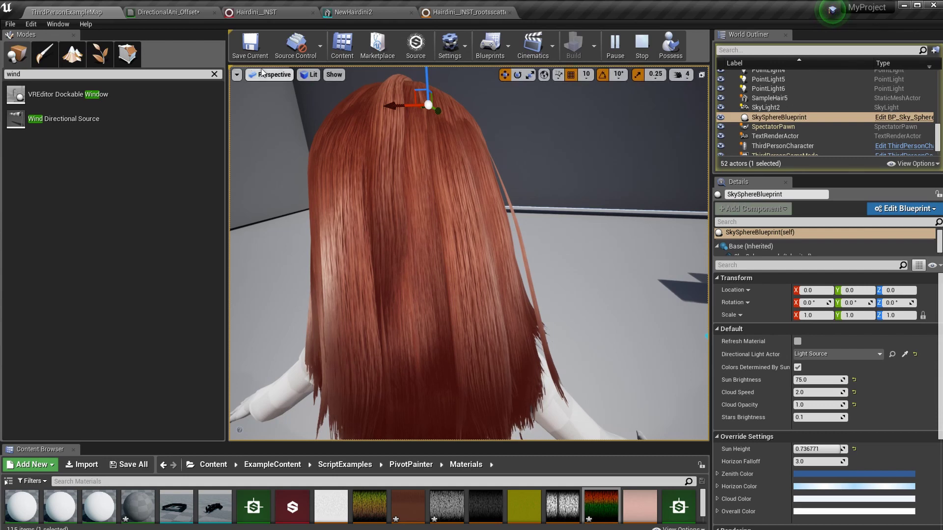
Align the new Mask node with its TexCoord and disable its R channel so it passes only G
{"action": "left_click", "coordinate": [169, 13]}
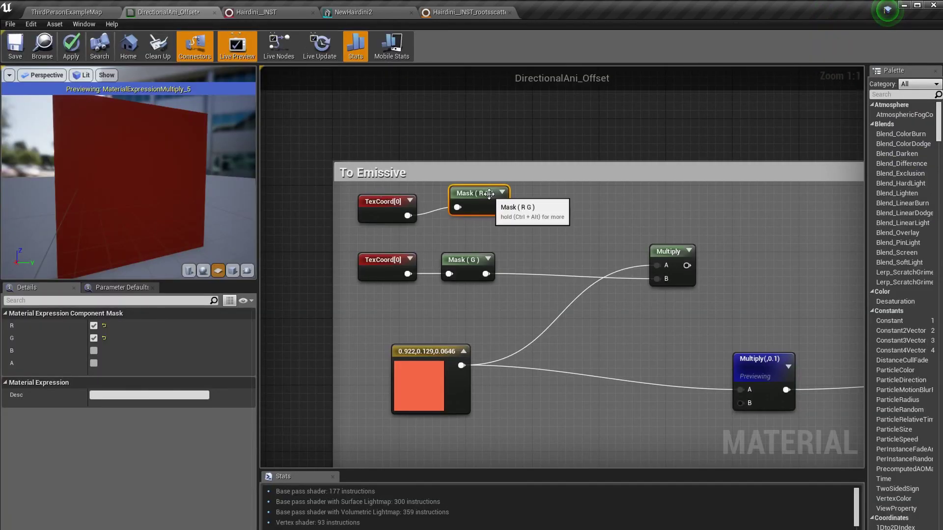
{"action": "left_click_drag", "start_coordinate": [498, 199], "coordinate": [490, 207]}
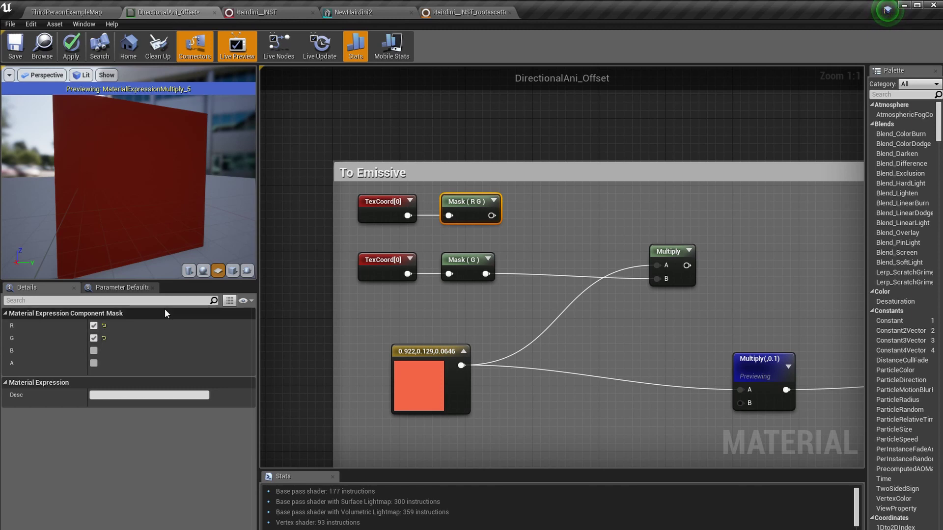
{"action": "left_click", "coordinate": [94, 326]}
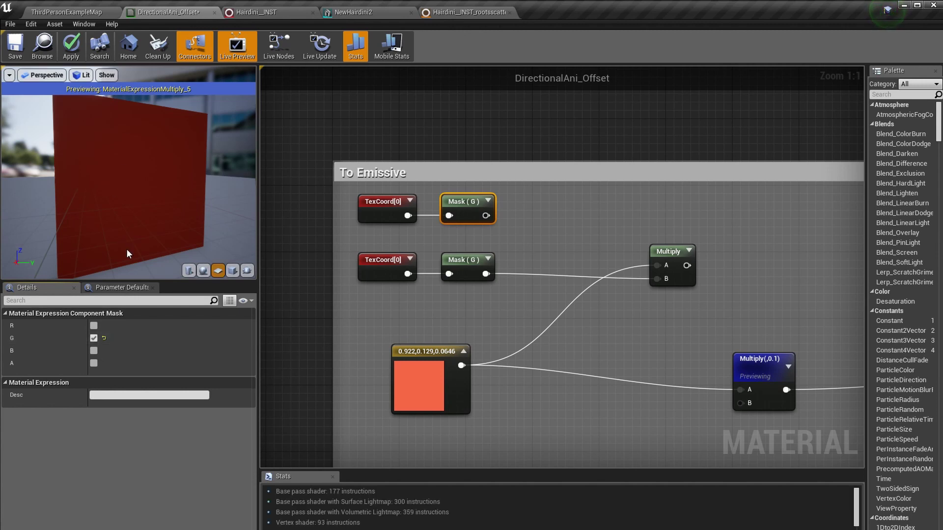
Preview the new Mask (G) node and examine its gradient on the preview plane
{"action": "right_click", "coordinate": [465, 202]}
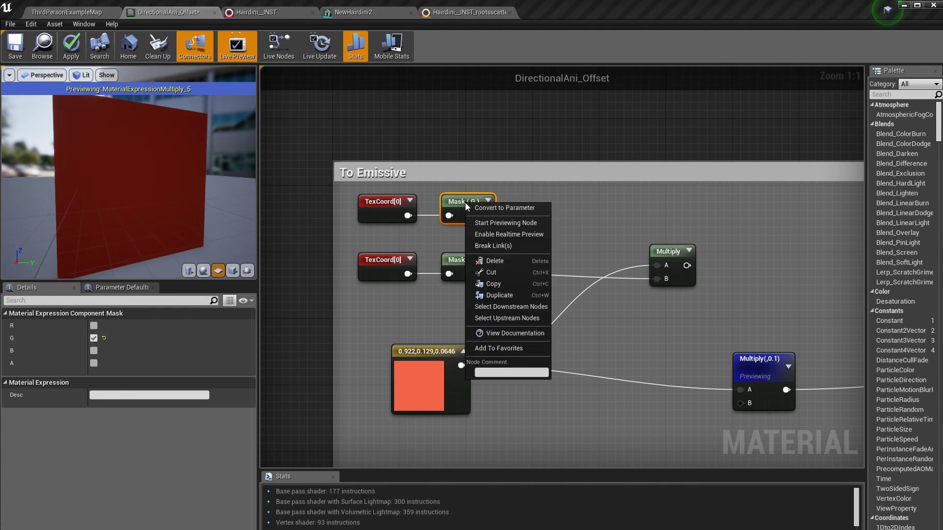
{"action": "left_click", "coordinate": [494, 224]}
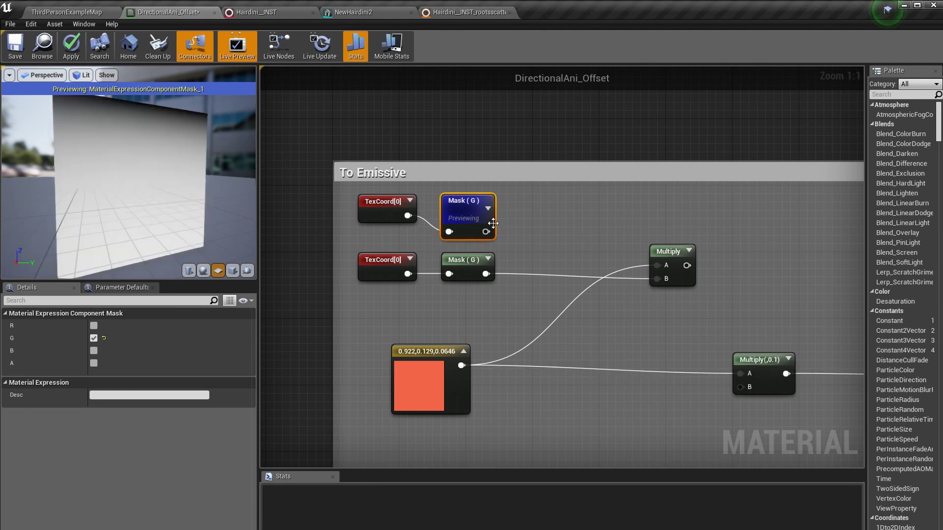
{"action": "left_click_drag", "start_coordinate": [129, 185], "coordinate": [109, 185]}
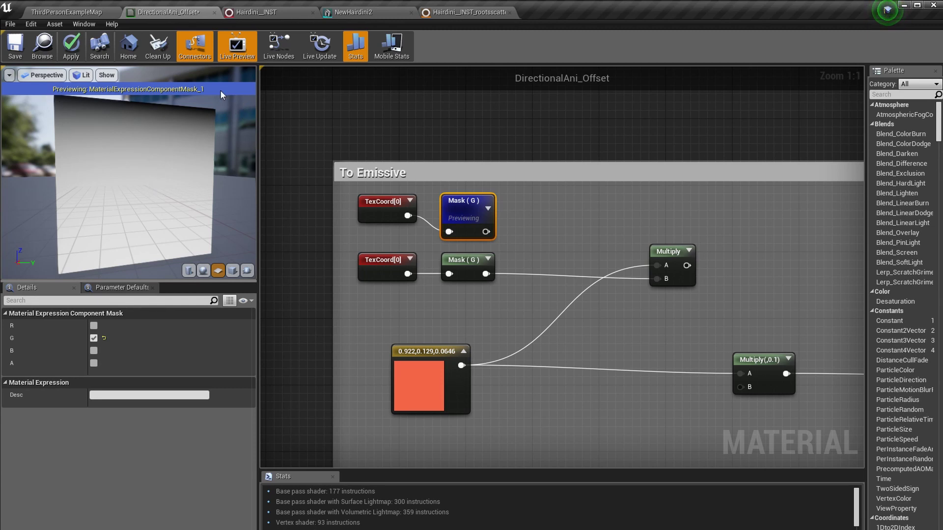
Connect the new Mask (G) output to input B of the unused Multiply, and move that Multiply down toward the Multiply(,0.1) node
{"action": "left_click_drag", "start_coordinate": [450, 200], "coordinate": [459, 200]}
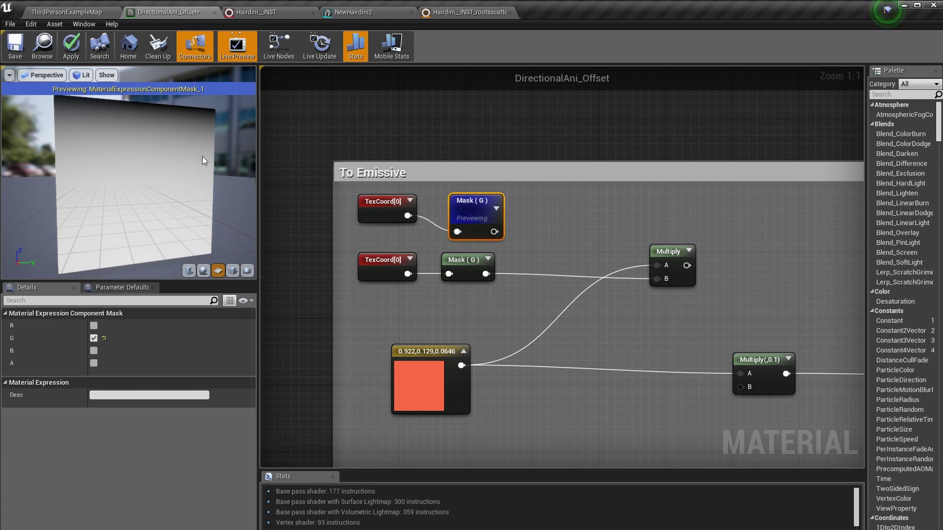
{"action": "left_click_drag", "start_coordinate": [494, 231], "coordinate": [666, 314]}
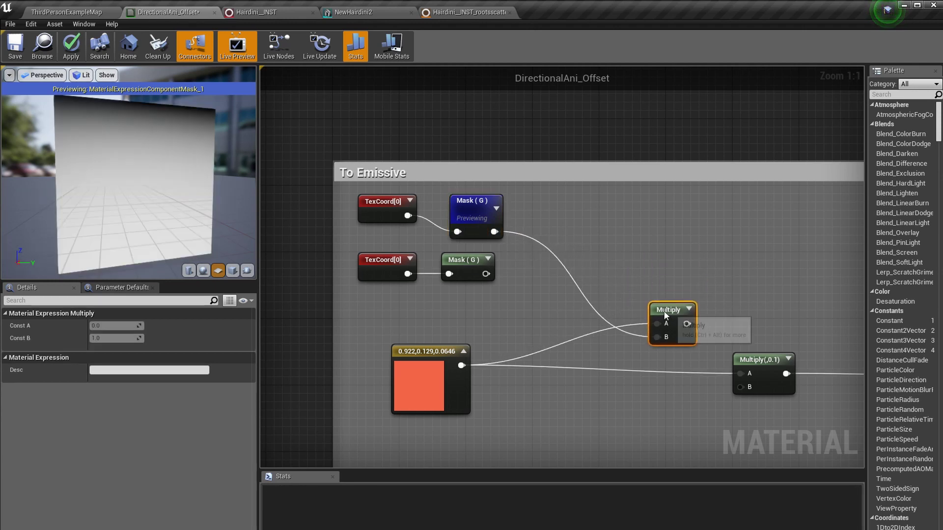
{"action": "left_click", "coordinate": [665, 261]}
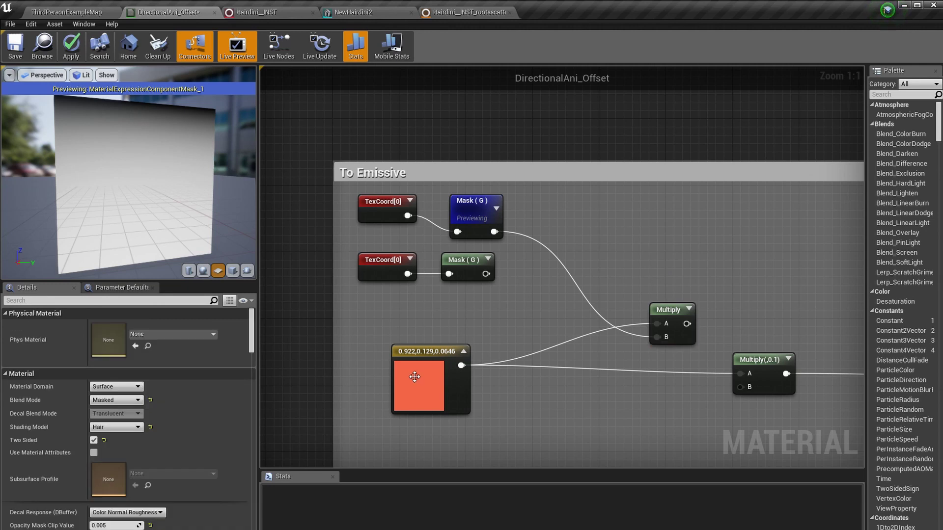
Preview the Multiply node that combines the green mask with the orange-red color constant
{"action": "right_click", "coordinate": [669, 309]}
{"action": "left_click", "coordinate": [685, 312]}
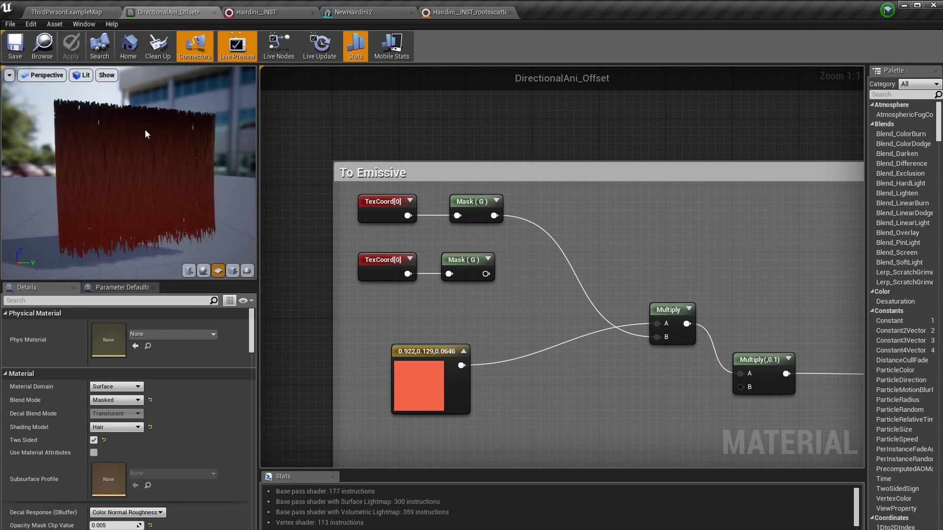
Inspect the emissive color gradient on the preview plane and the hair's appearance in the ThirdPersonExampleMap level
{"action": "left_click_drag", "start_coordinate": [146, 131], "coordinate": [104, 115]}
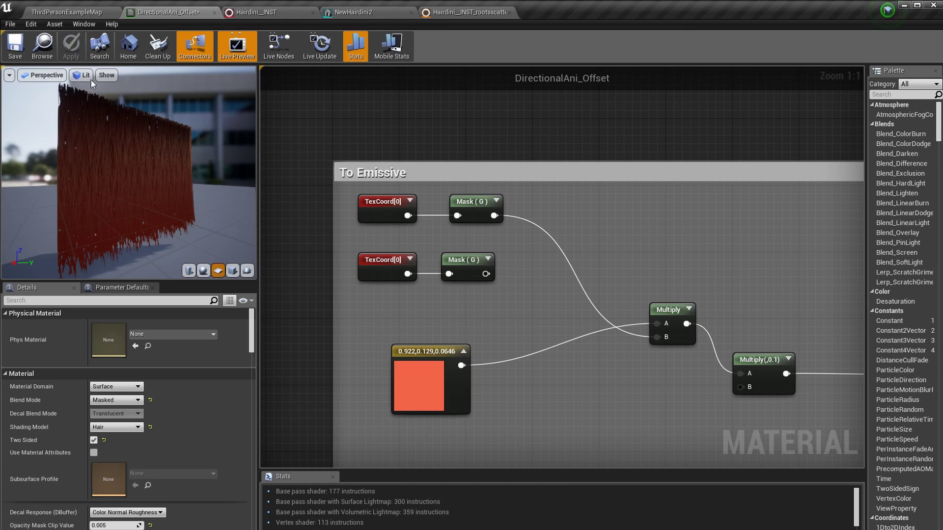
{"action": "left_click", "coordinate": [74, 12]}
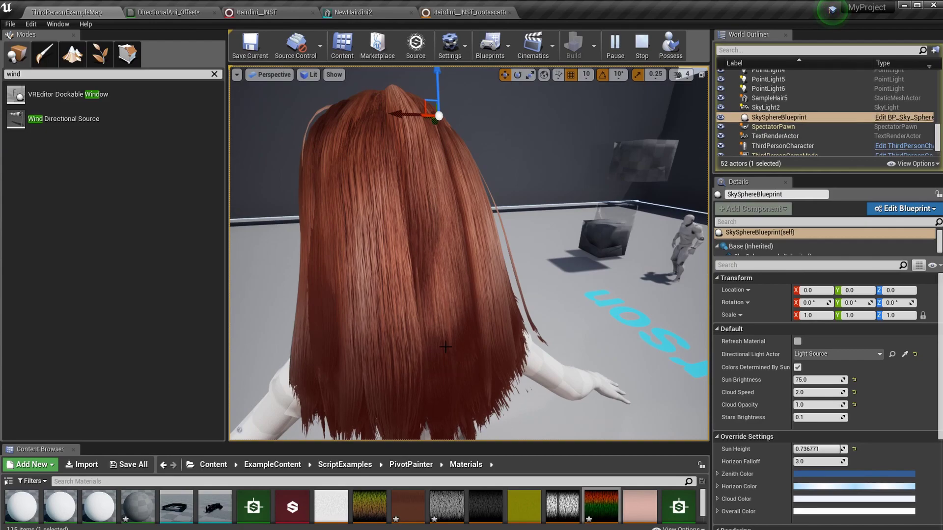
{"action": "left_click_drag", "start_coordinate": [469, 326], "coordinate": [464, 314], "text": "alt"}
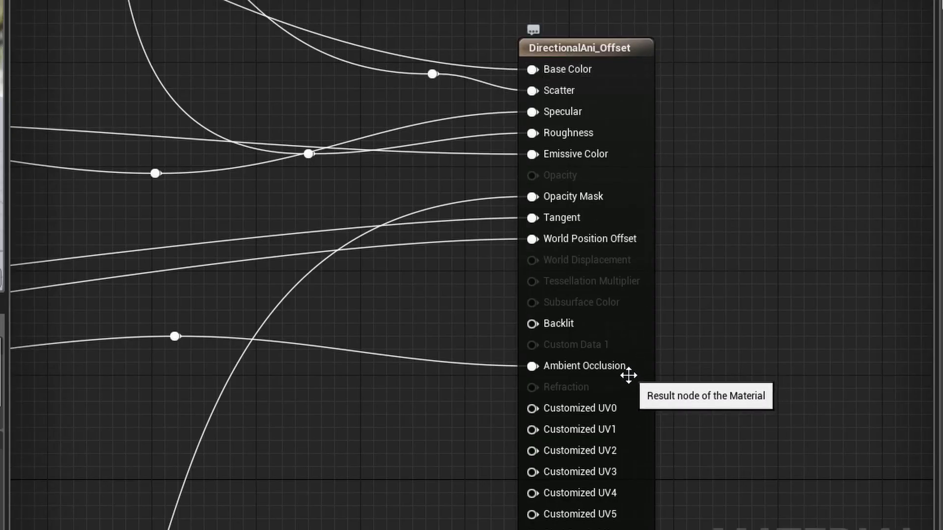
Preview the AO texture sample node and trace its connection to the material's Ambient Occlusion input
{"action": "scroll", "coordinate": [554, 378], "scroll_direction": "down", "scroll_amount": 8}
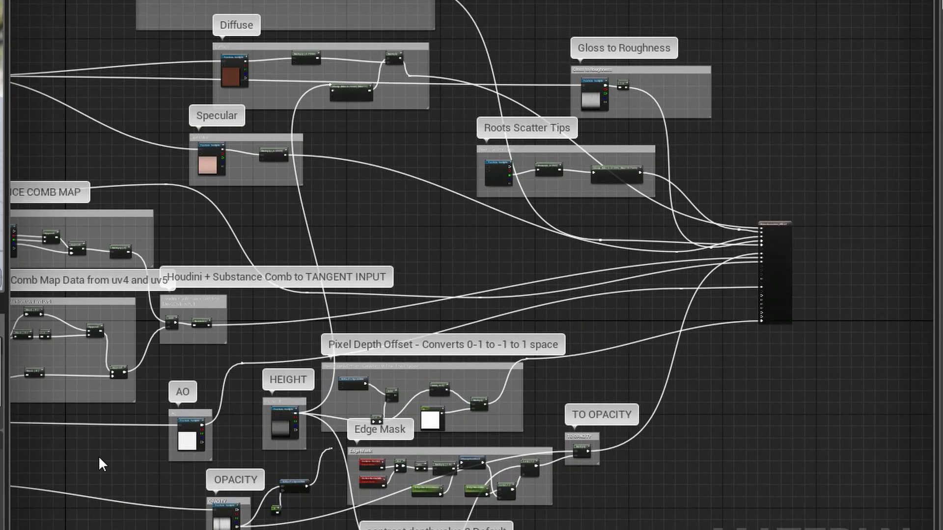
{"action": "right_click", "coordinate": [185, 440]}
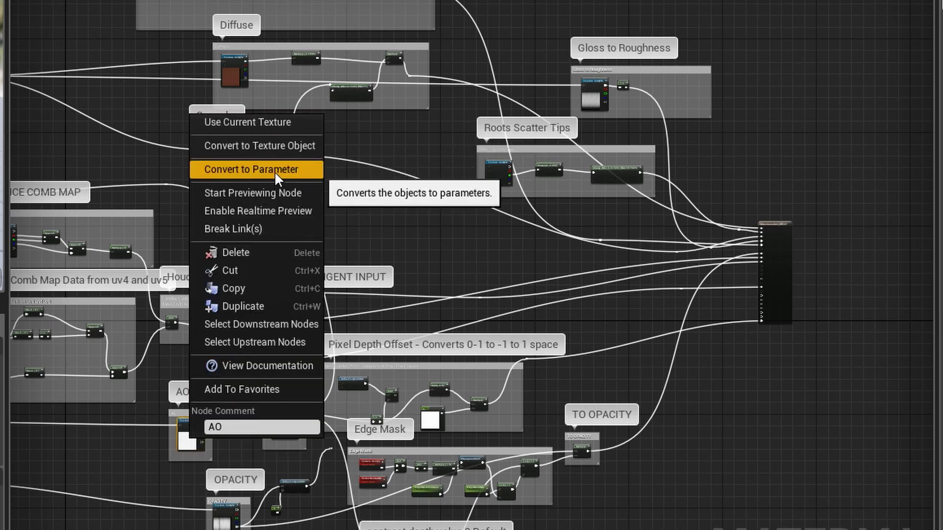
{"action": "left_click", "coordinate": [275, 193]}
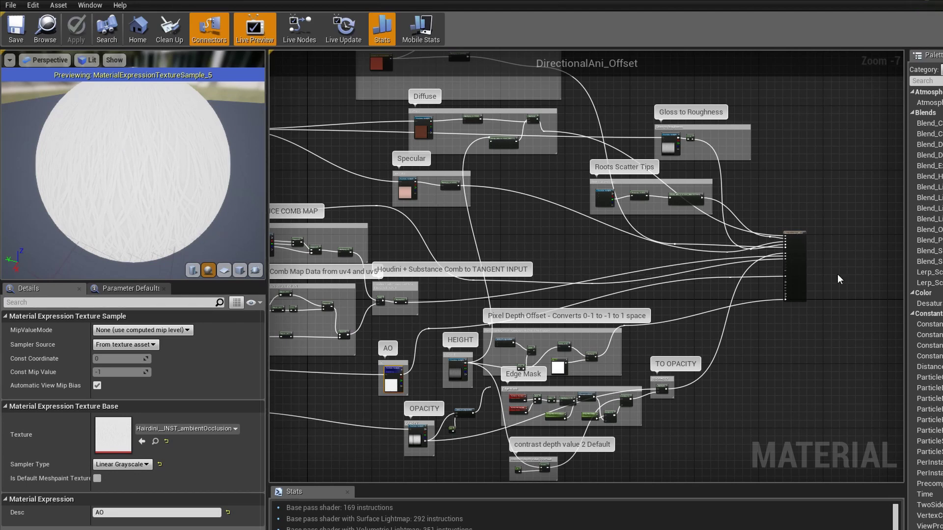
{"action": "scroll", "coordinate": [838, 274], "scroll_direction": "up", "scroll_amount": 5}
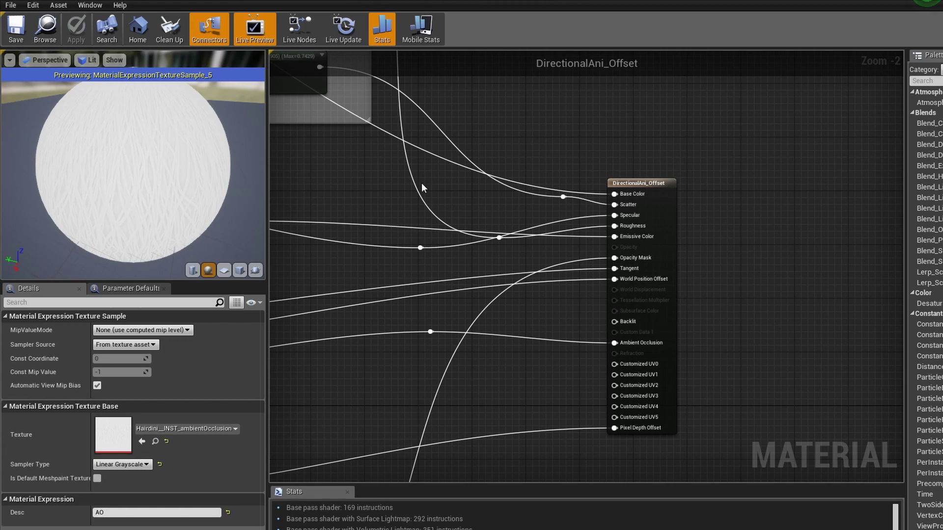
{"action": "scroll", "coordinate": [502, 177], "scroll_direction": "down", "scroll_amount": 4}
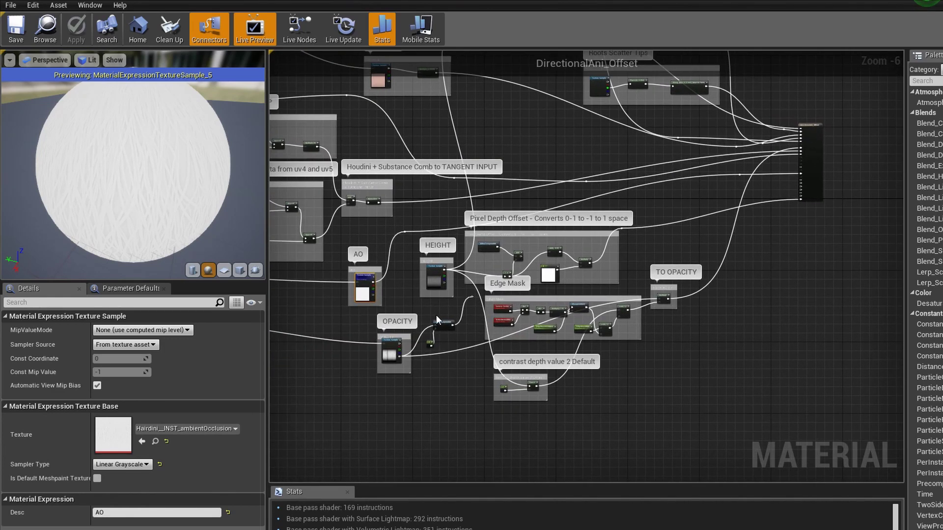
{"action": "right_click", "coordinate": [361, 284]}
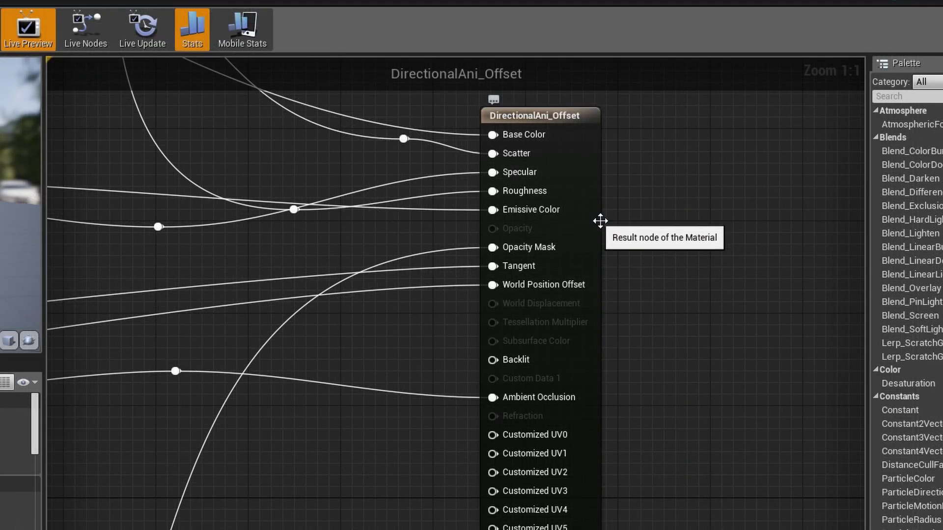
Examine the result node's inputs and the comb map node groups that feed its Tangent input
{"action": "right_click_drag", "start_coordinate": [594, 250], "coordinate": [593, 221]}
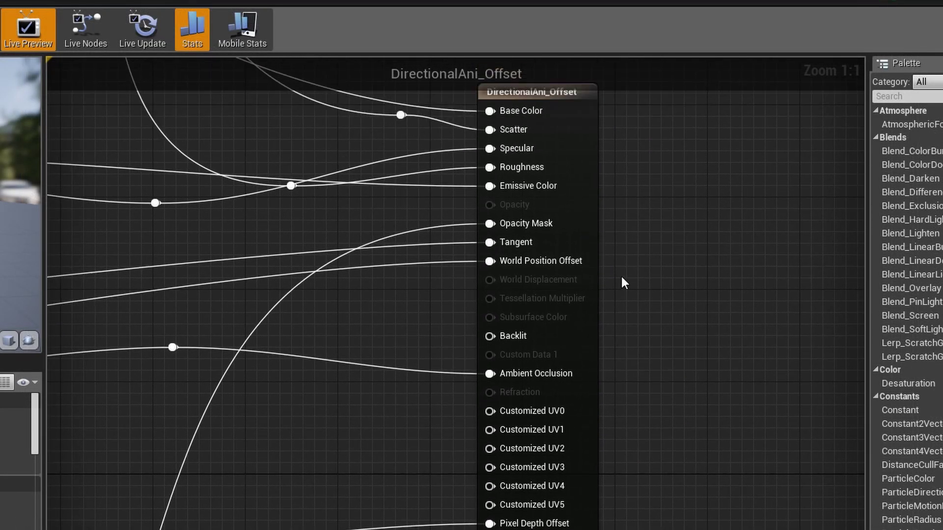
{"action": "scroll", "coordinate": [400, 236], "scroll_direction": "down", "scroll_amount": 8}
{"action": "right_click_drag", "start_coordinate": [244, 270], "coordinate": [584, 201]}
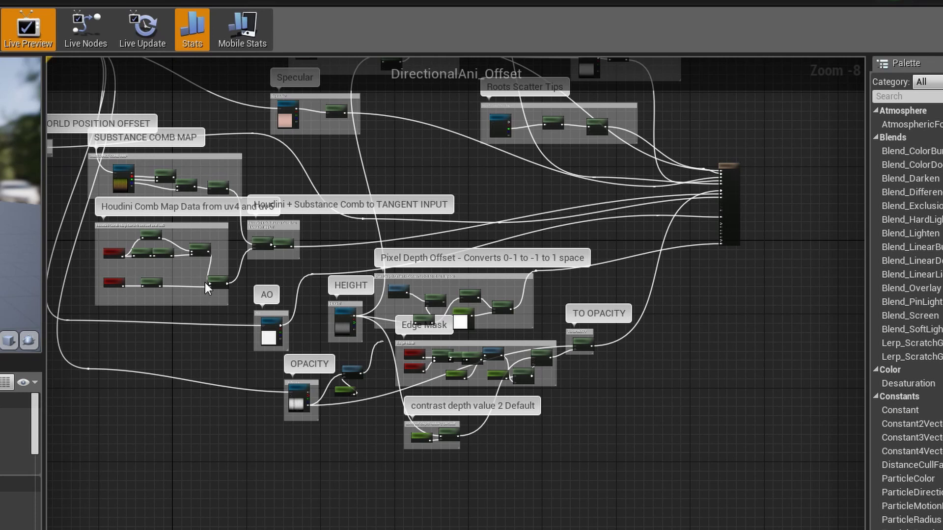
{"action": "key", "text": "Home"}
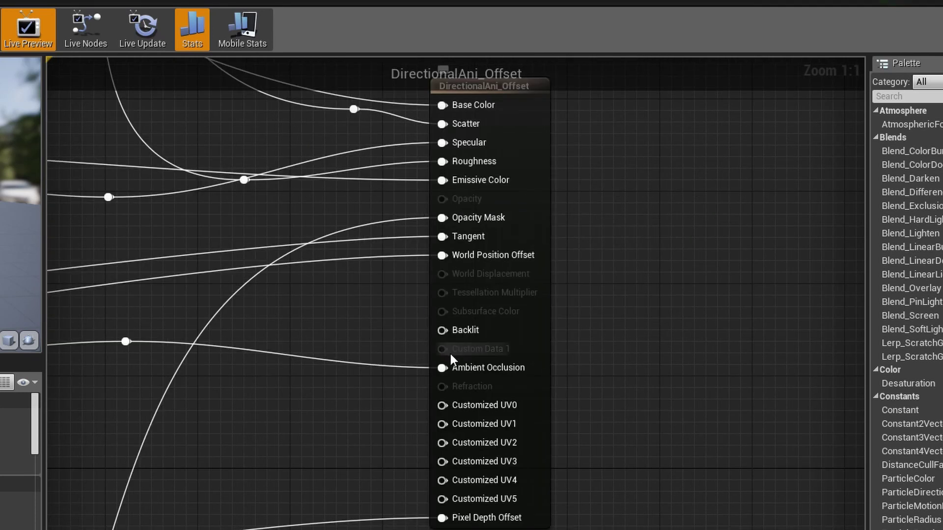